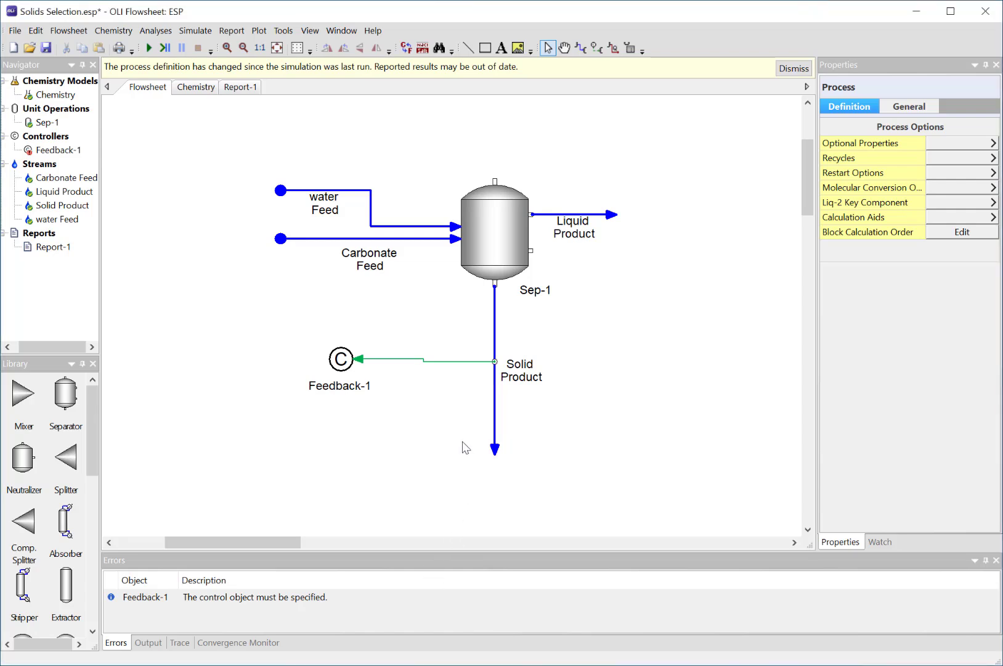
# Review the chemistry model's inflows, including the CACO3 entry, and return to the flowsheet.
pyautogui.click(196, 87)
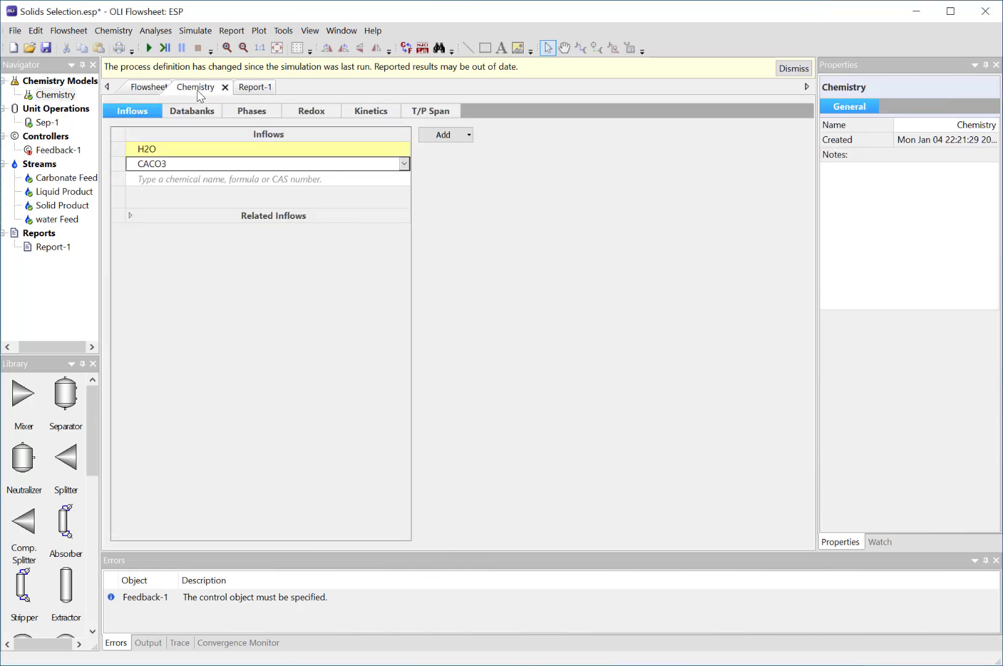
pyautogui.moveTo(200, 168)
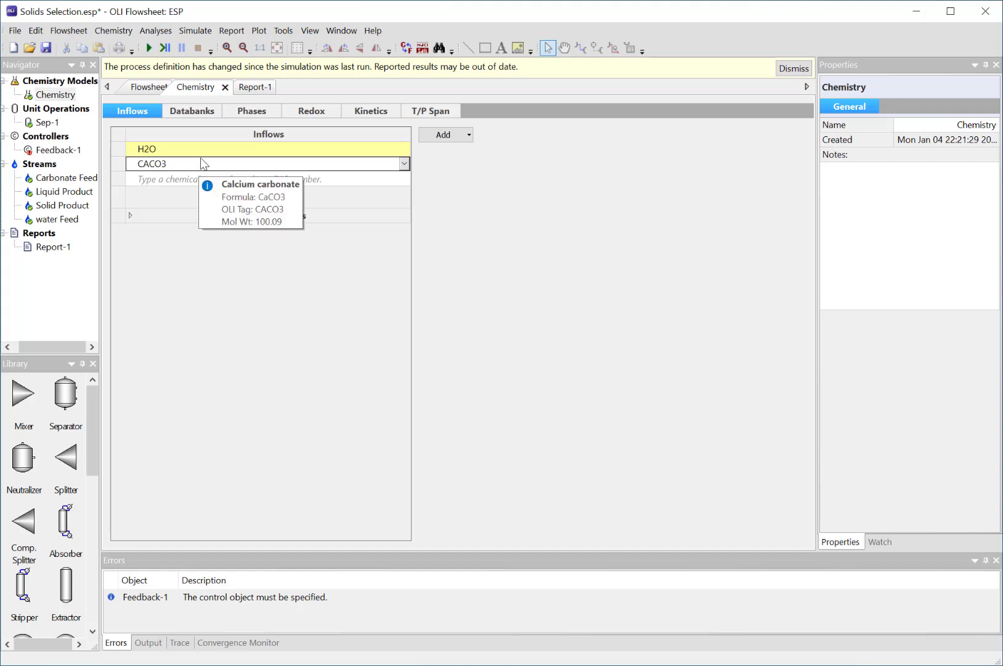
pyautogui.click(156, 90)
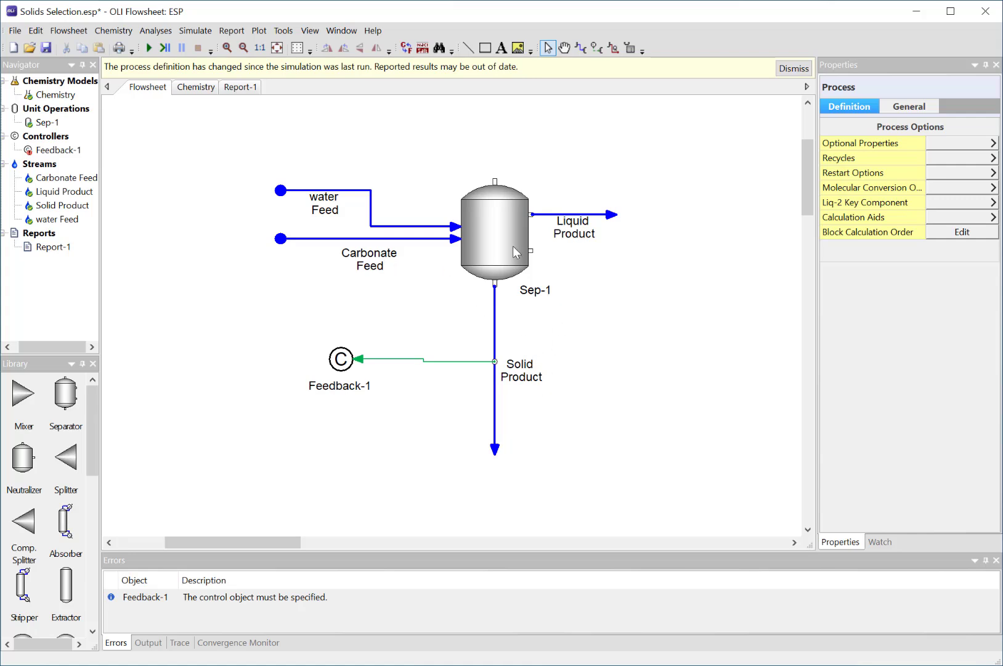
# Change the unit basis of the water Feed stream's Total Flow and Inflows to Mass.
pyautogui.click(355, 193)
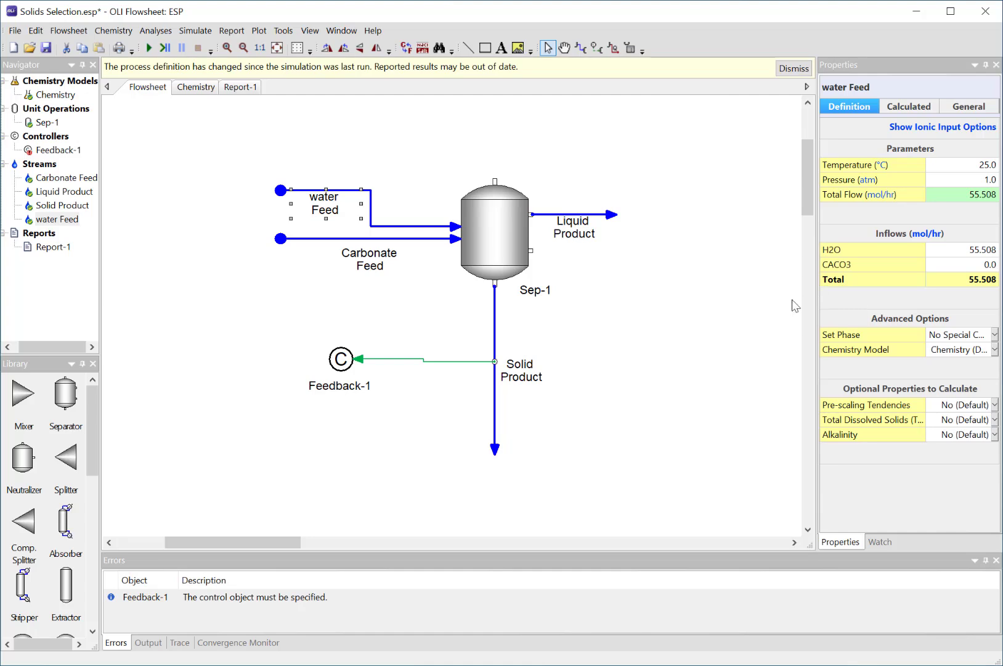
pyautogui.click(922, 235)
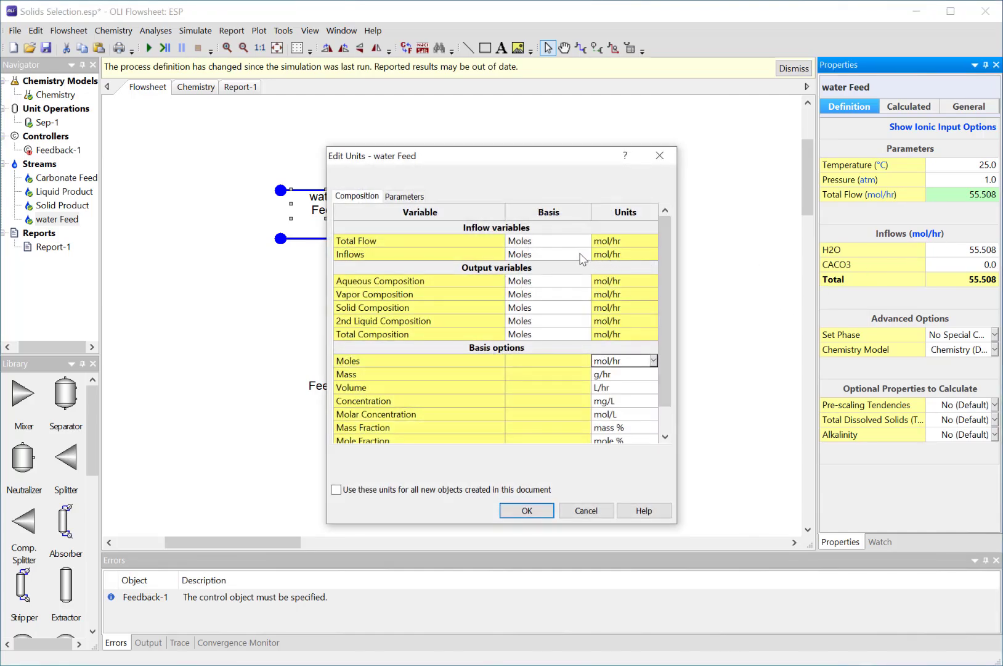
pyautogui.click(585, 242)
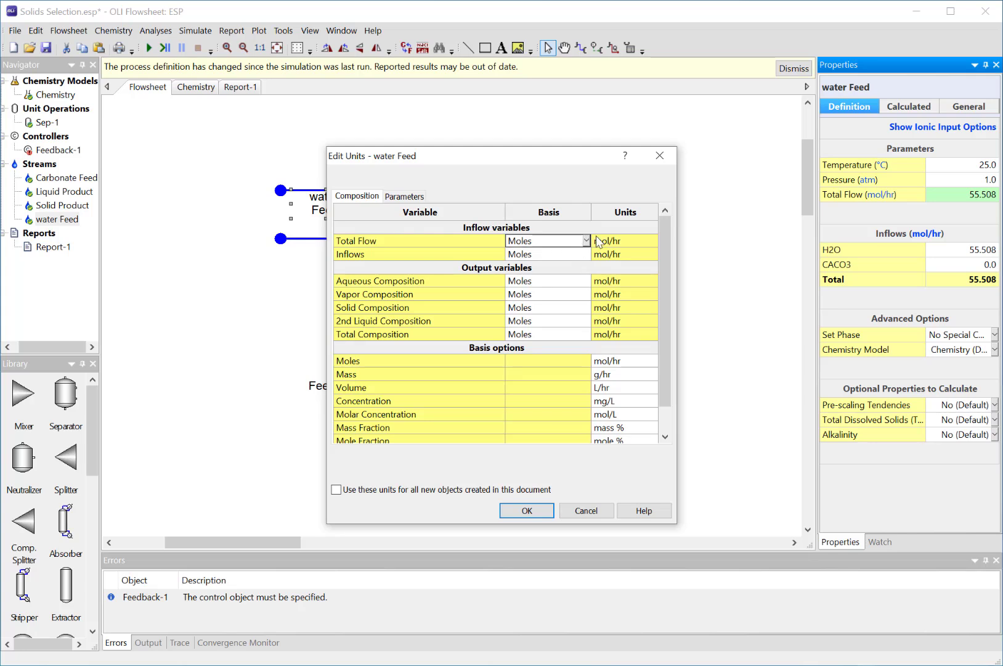
pyautogui.click(587, 240)
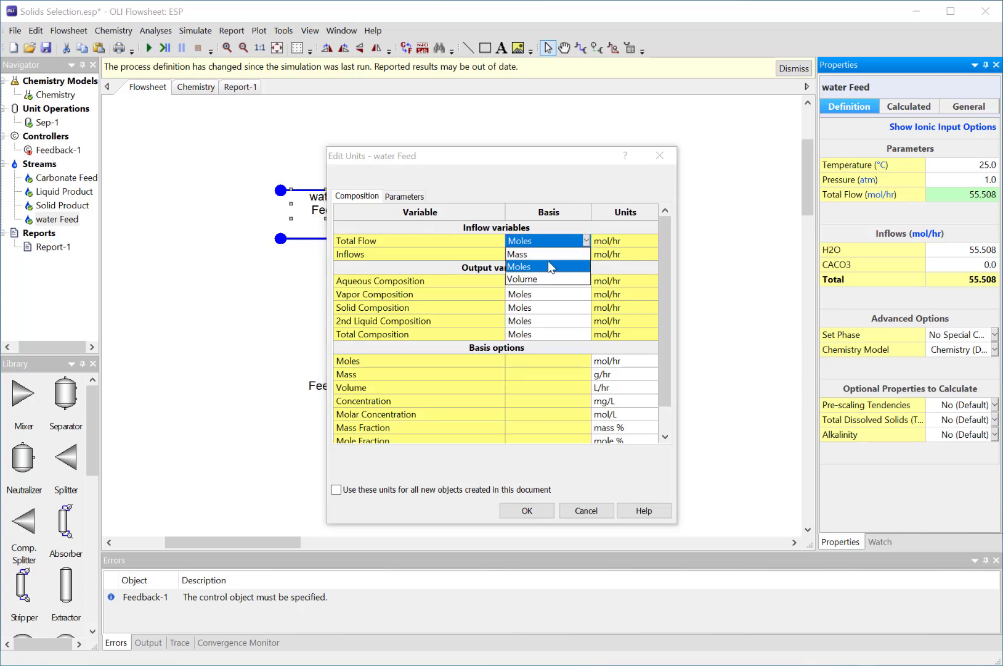
pyautogui.click(545, 254)
pyautogui.click(546, 255)
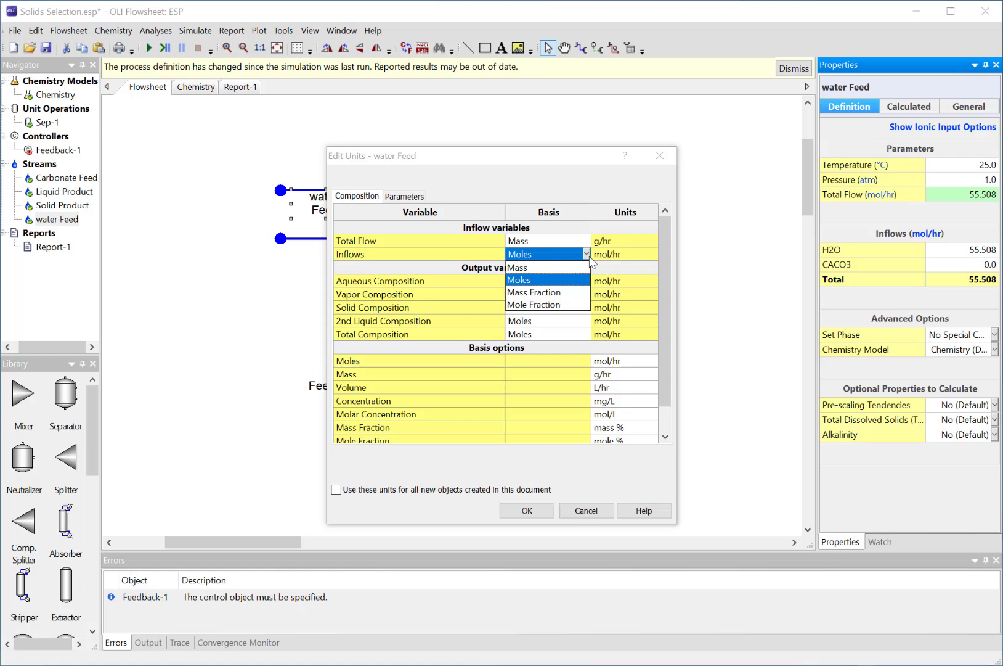
pyautogui.click(546, 267)
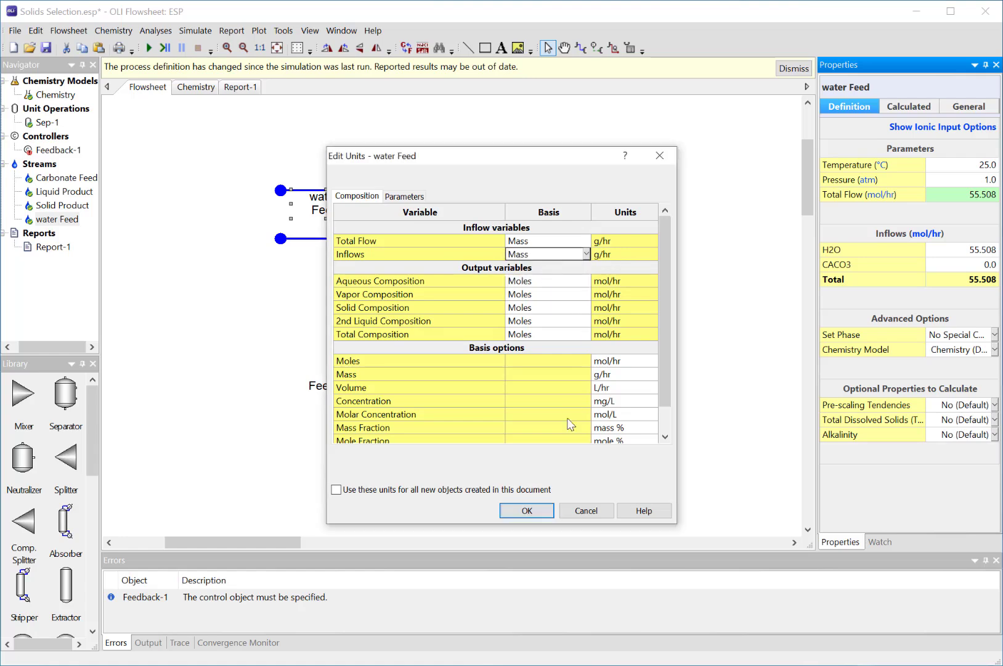
pyautogui.click(526, 511)
# Set the H2O inflow of the water Feed stream to 1000 g/hr.
pyautogui.click(953, 253)
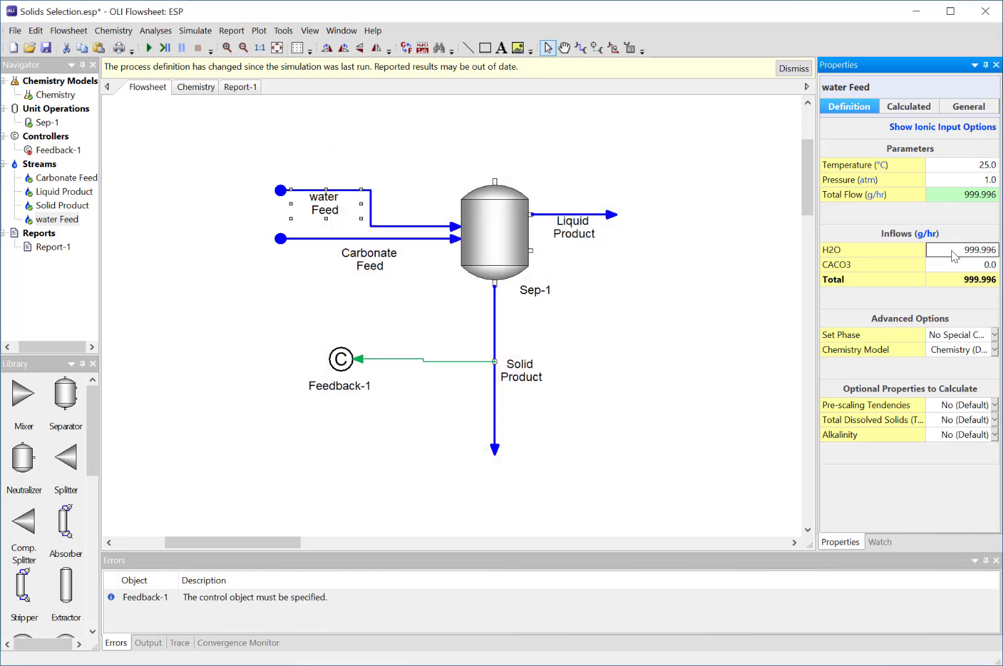
pyautogui.write('1')
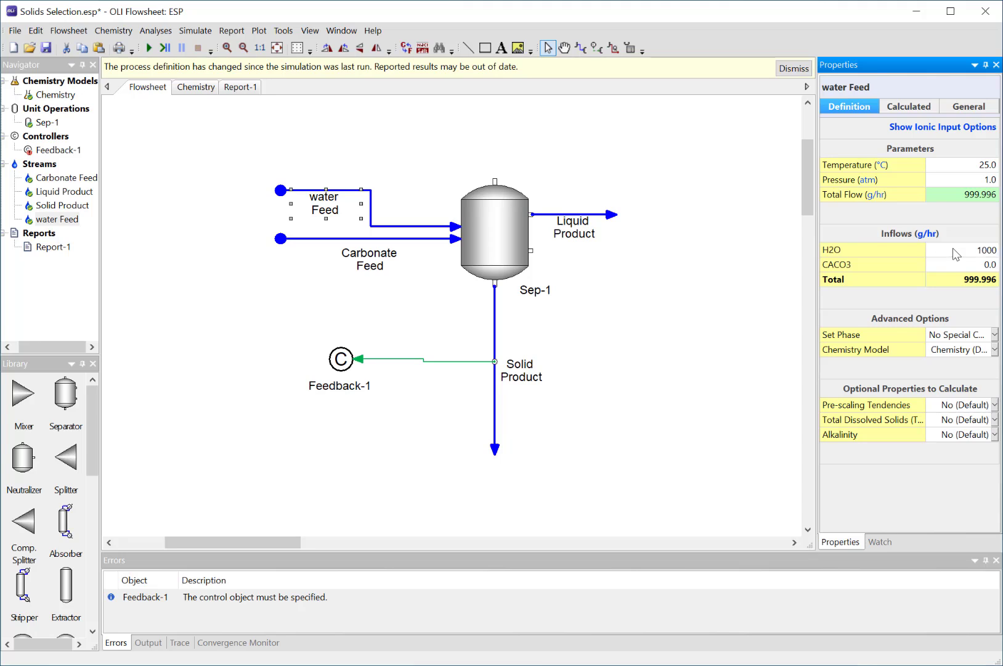
pyautogui.write('000')
pyautogui.press('Return')
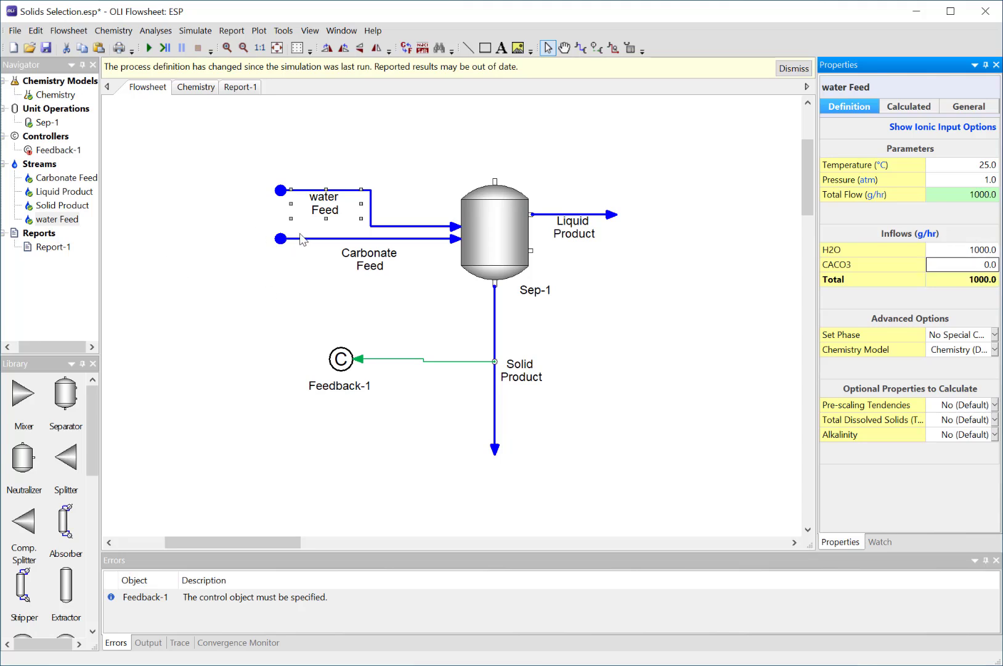
# Connect the Feedback-1 controller to the Carbonate Feed stream as its controlled object.
pyautogui.click(326, 240)
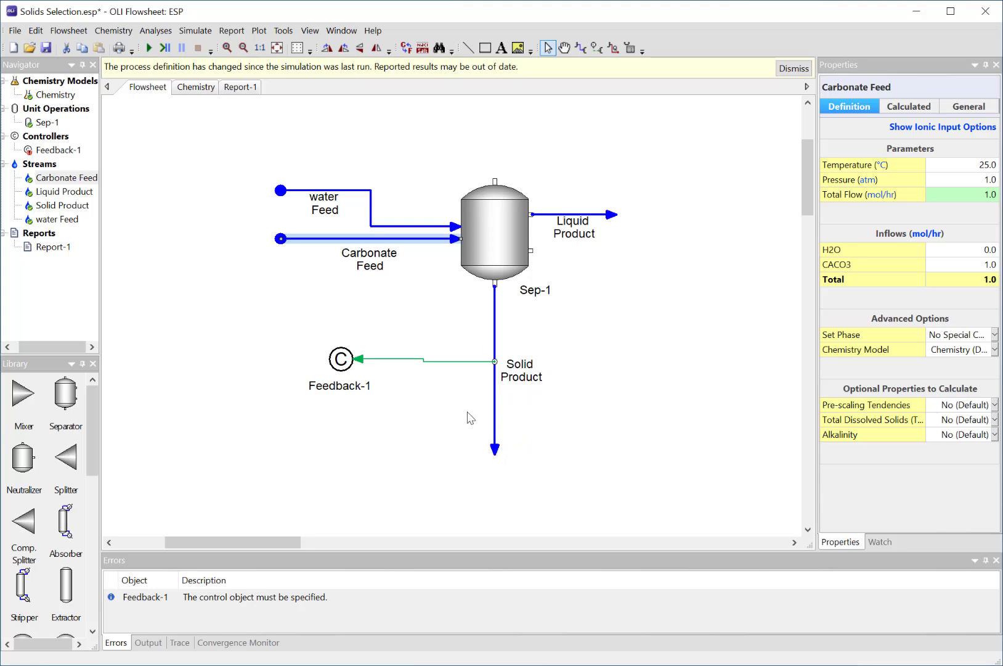
pyautogui.click(340, 363)
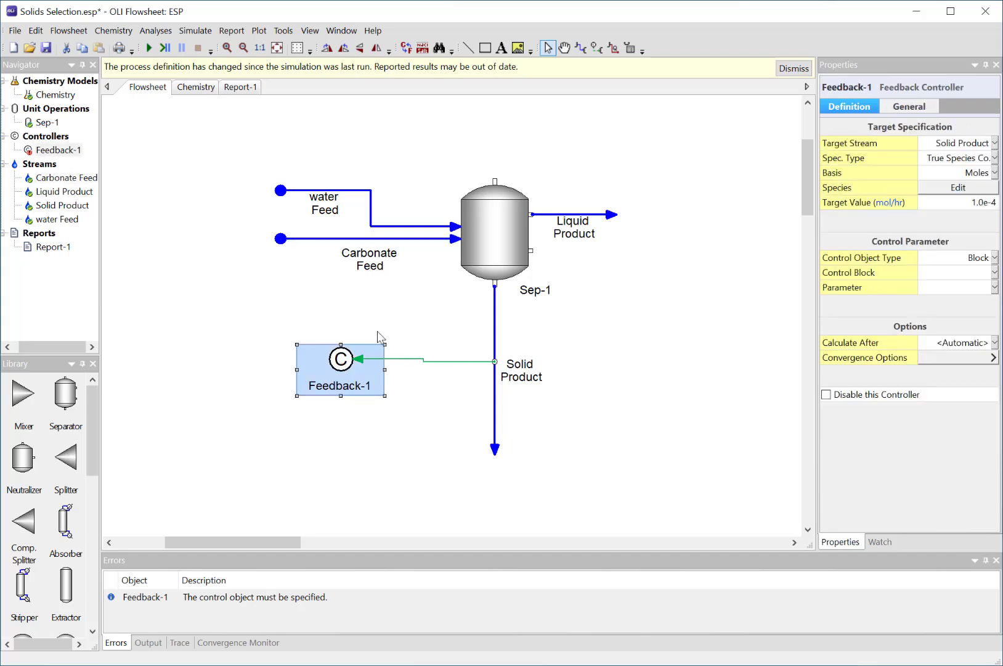
pyautogui.click(597, 54)
pyautogui.moveTo(341, 345); pyautogui.dragTo(355, 240)
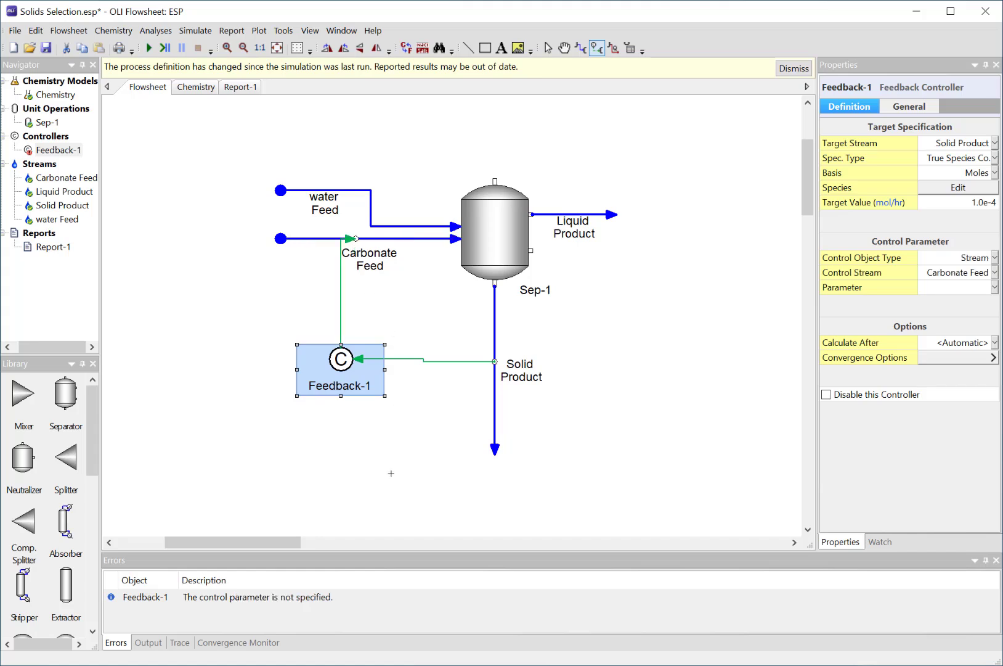
pyautogui.press('Escape')
# Check the target species selection of the Feedback-1 controller, keeping CACO3 - Solid.
pyautogui.moveTo(775, 226); pyautogui.dragTo(775, 226)
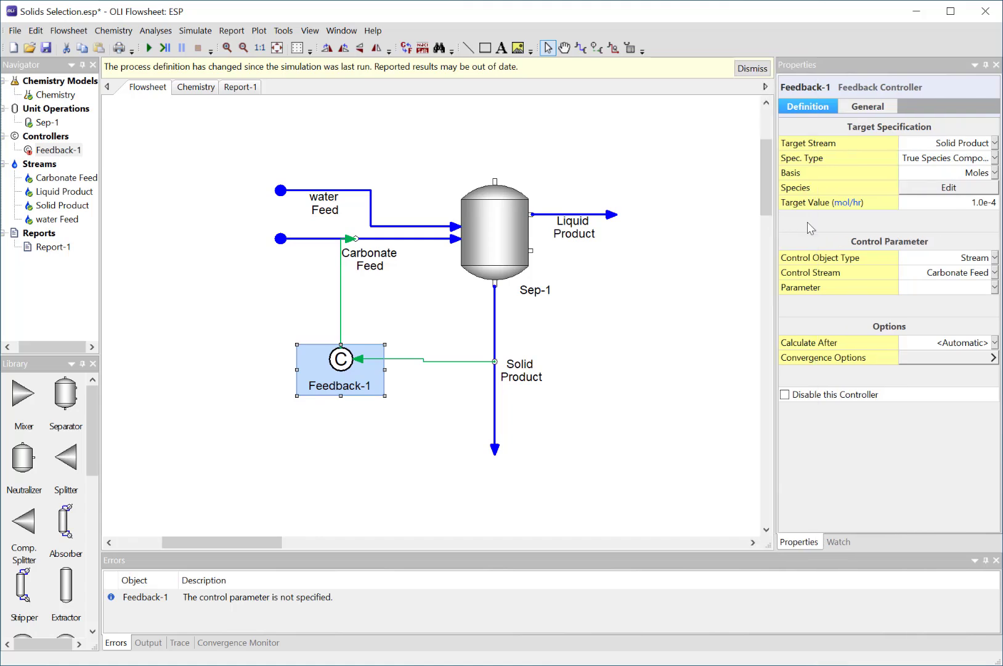
pyautogui.click(914, 191)
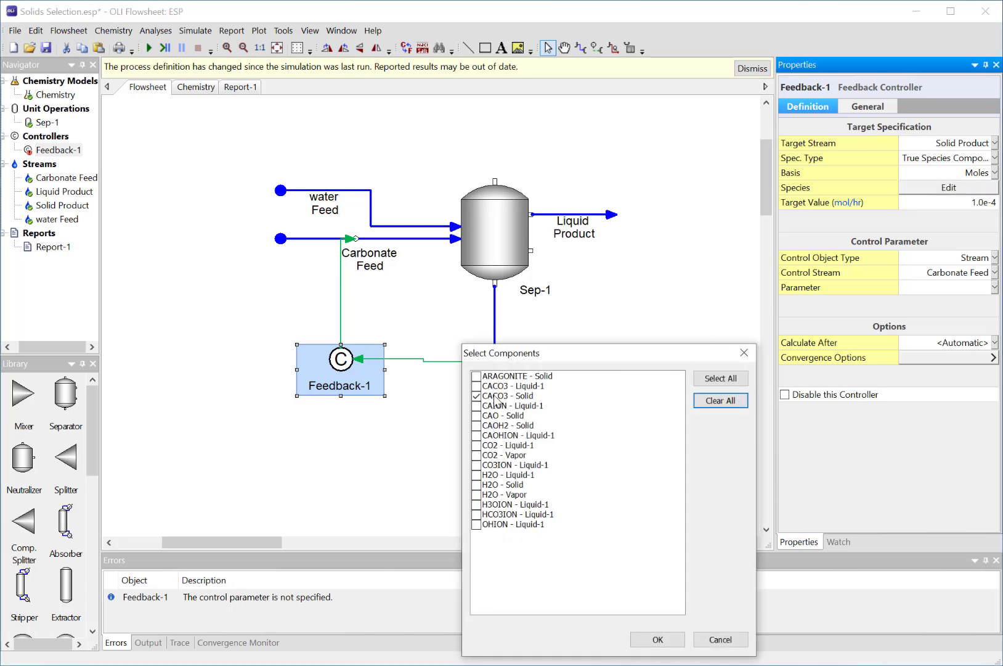
pyautogui.click(657, 639)
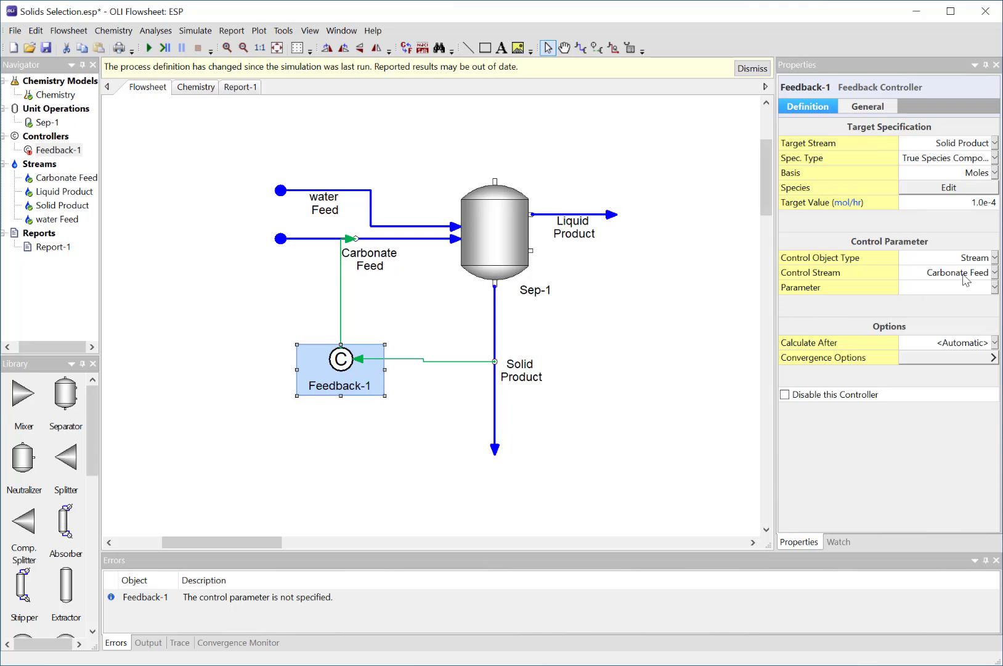
# Set the Feedback-1 control parameter to Factor, Total Flow and run the simulation with its calculation output displayed.
pyautogui.click(994, 287)
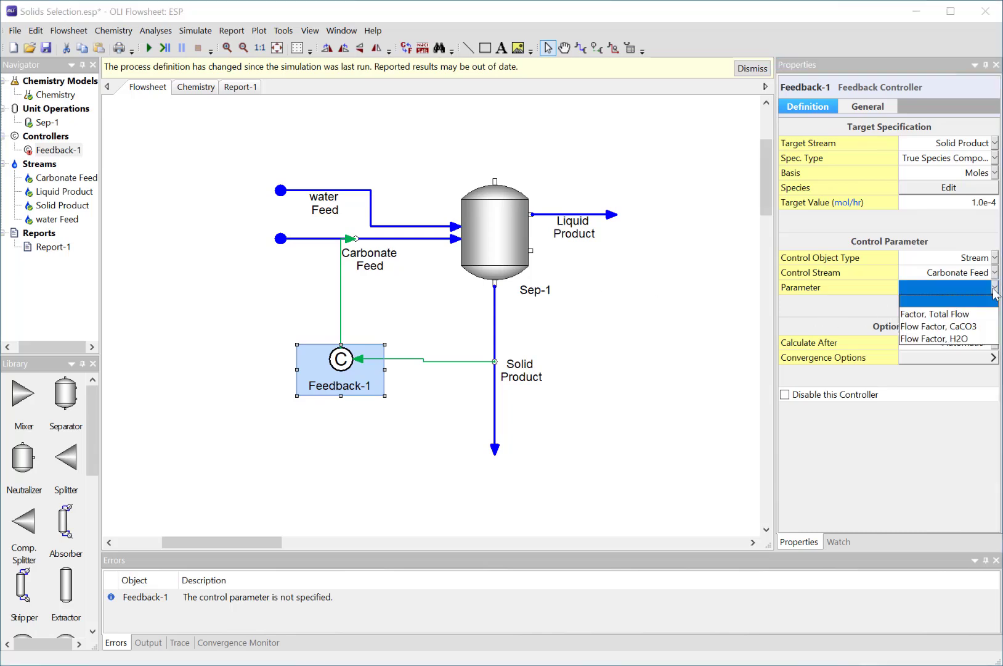
pyautogui.click(943, 311)
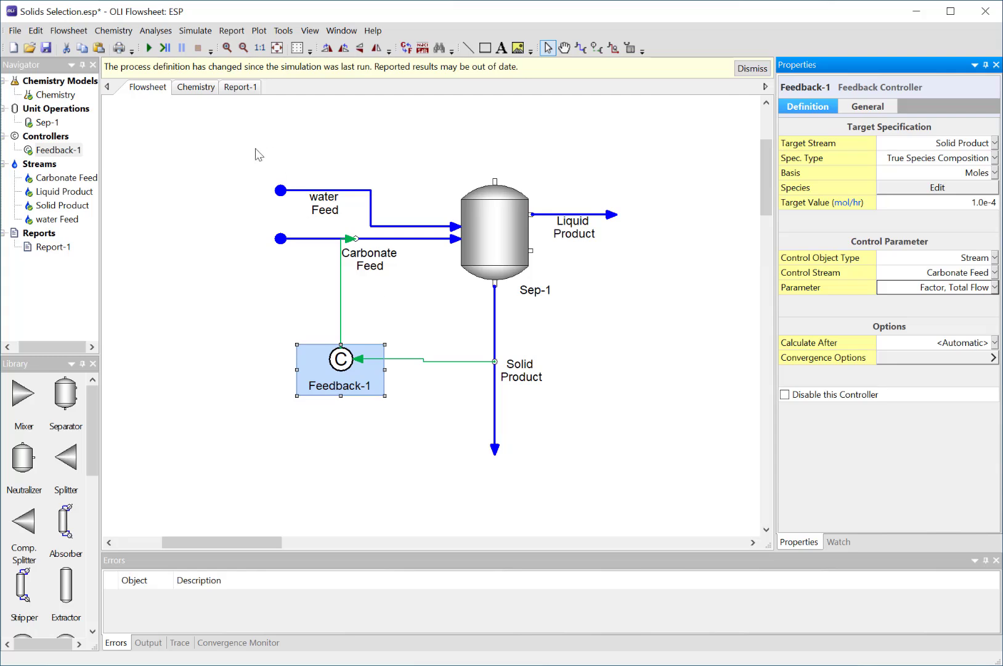
pyautogui.click(149, 48)
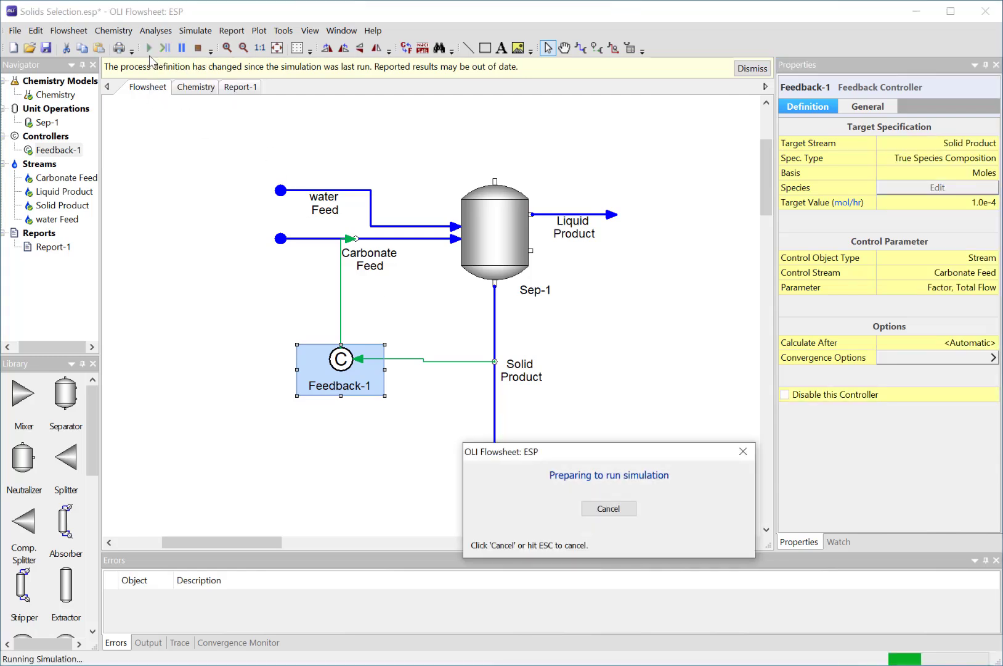
pyautogui.click(162, 642)
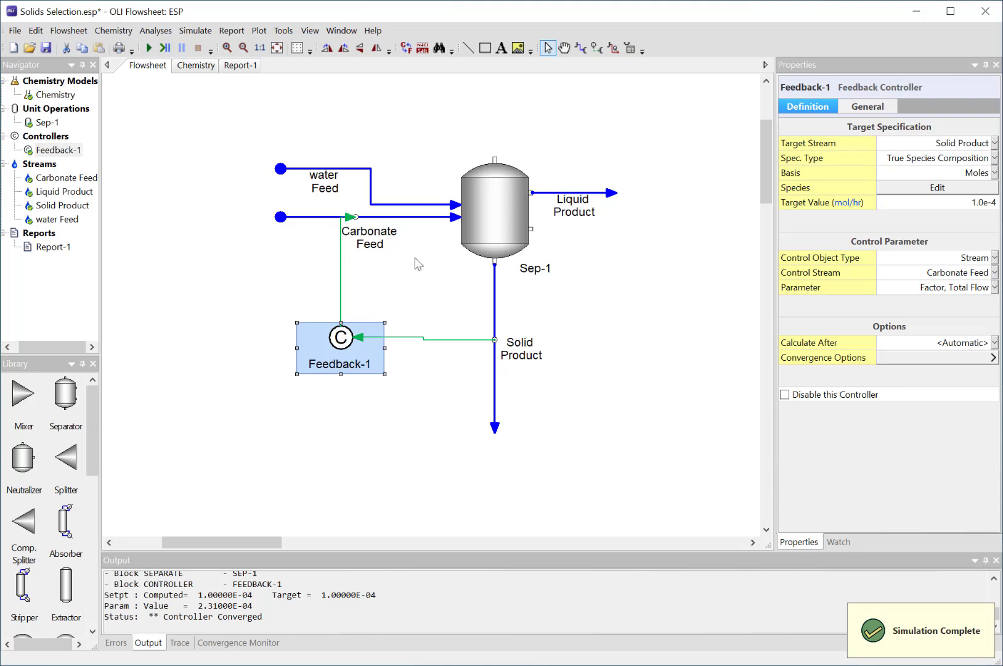
# Add a callout to the Carbonate Feed stream and place it below the start of the feed line.
pyautogui.rightClick(307, 217)
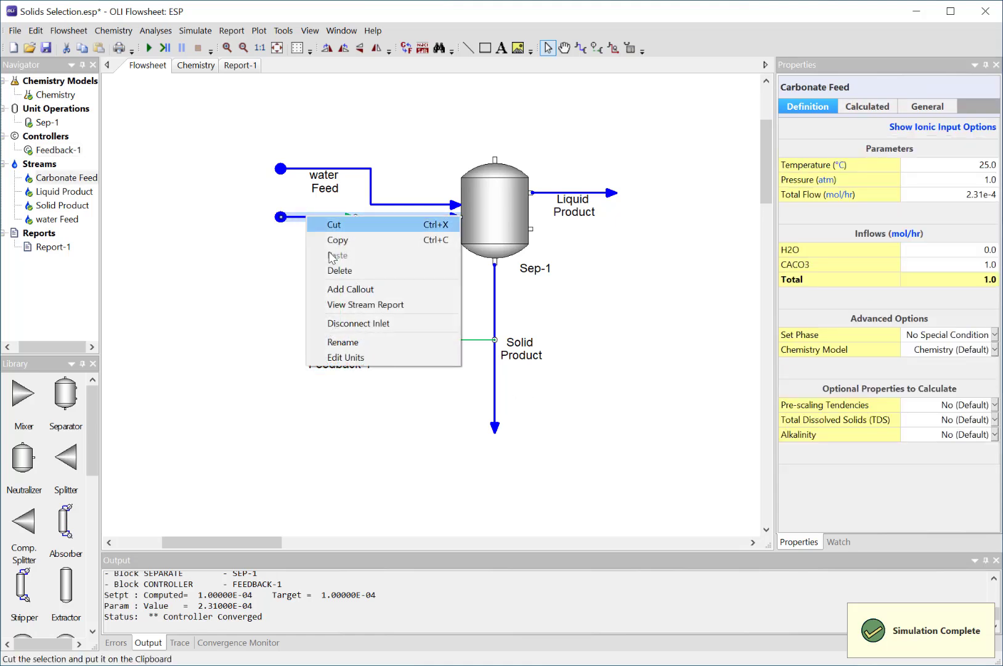
pyautogui.click(351, 288)
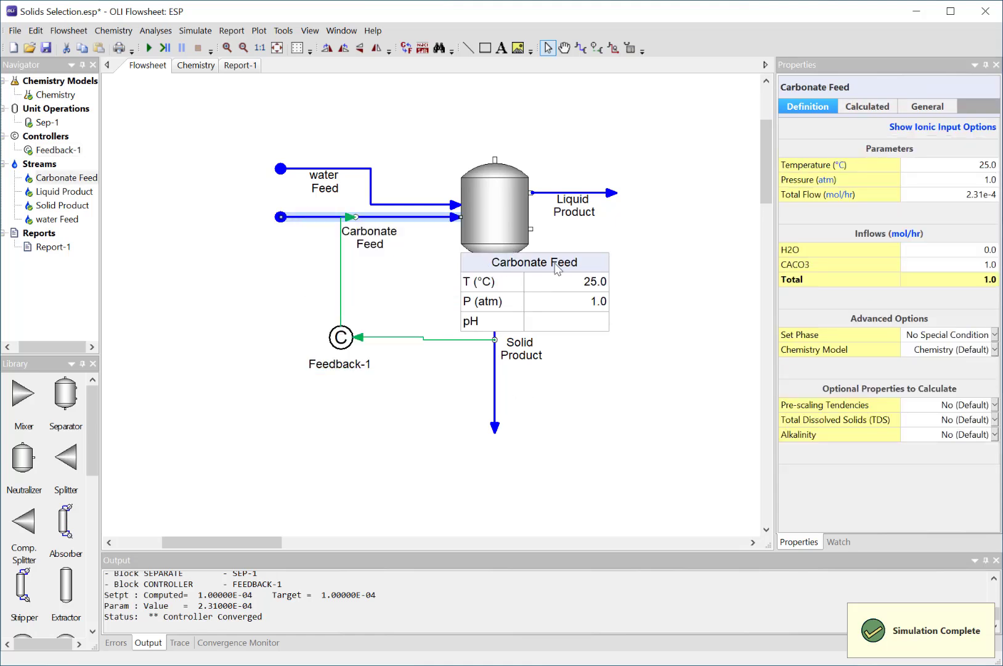
pyautogui.moveTo(555, 263); pyautogui.dragTo(243, 248)
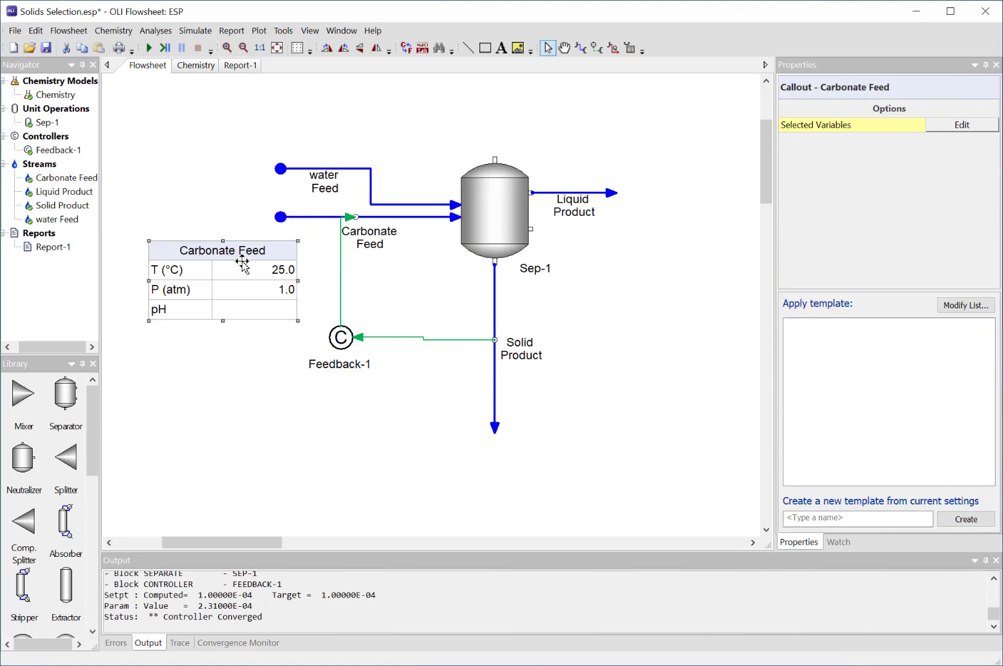
# Edit the Carbonate Feed callout's variables and remove pH from the selection.
pyautogui.rightClick(245, 289)
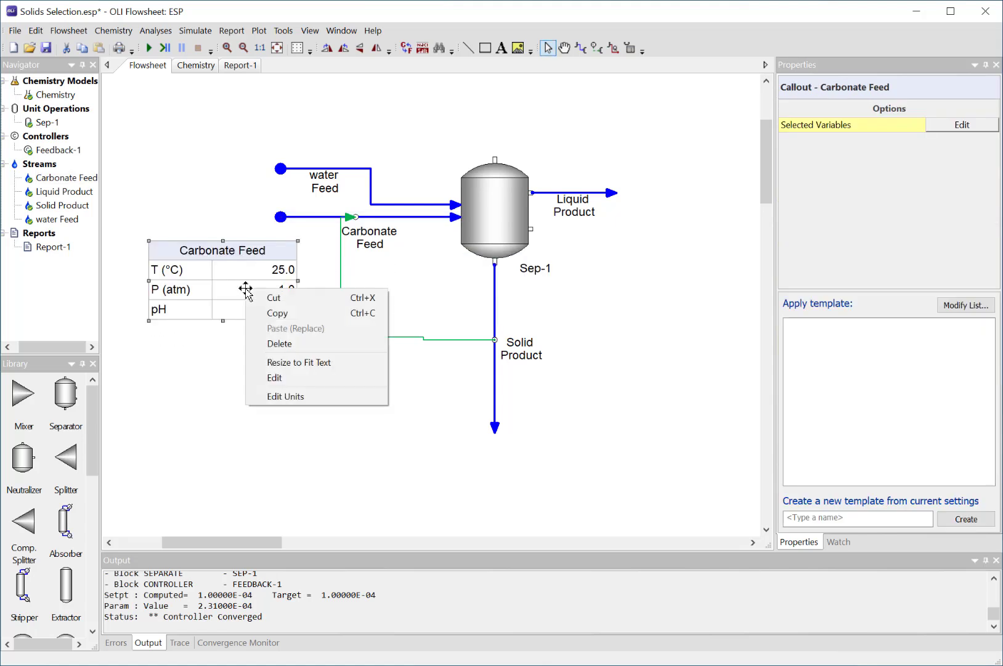
pyautogui.click(302, 378)
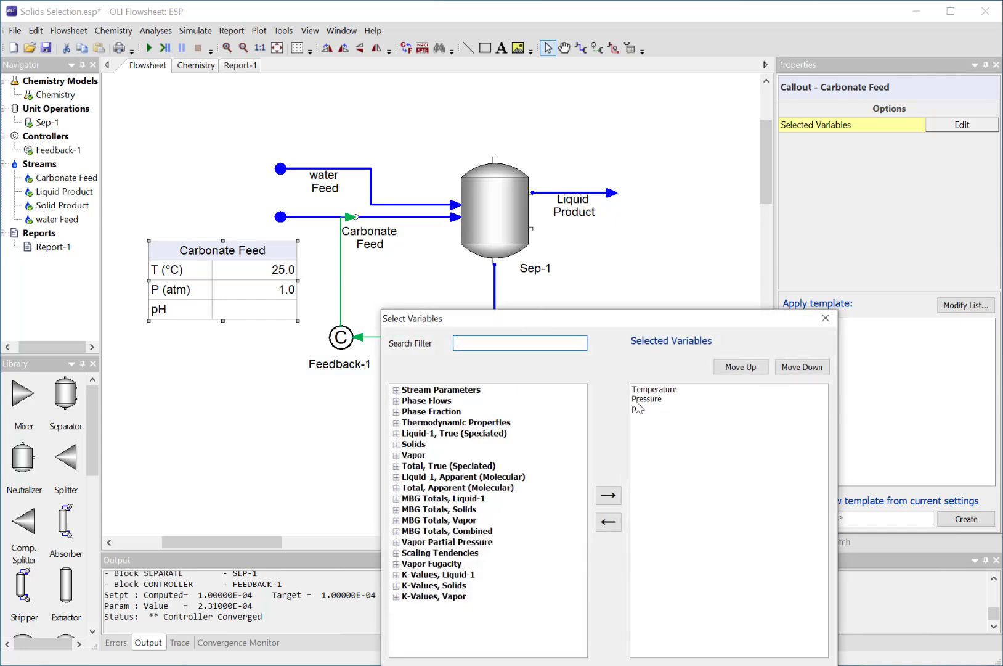
pyautogui.click(638, 410)
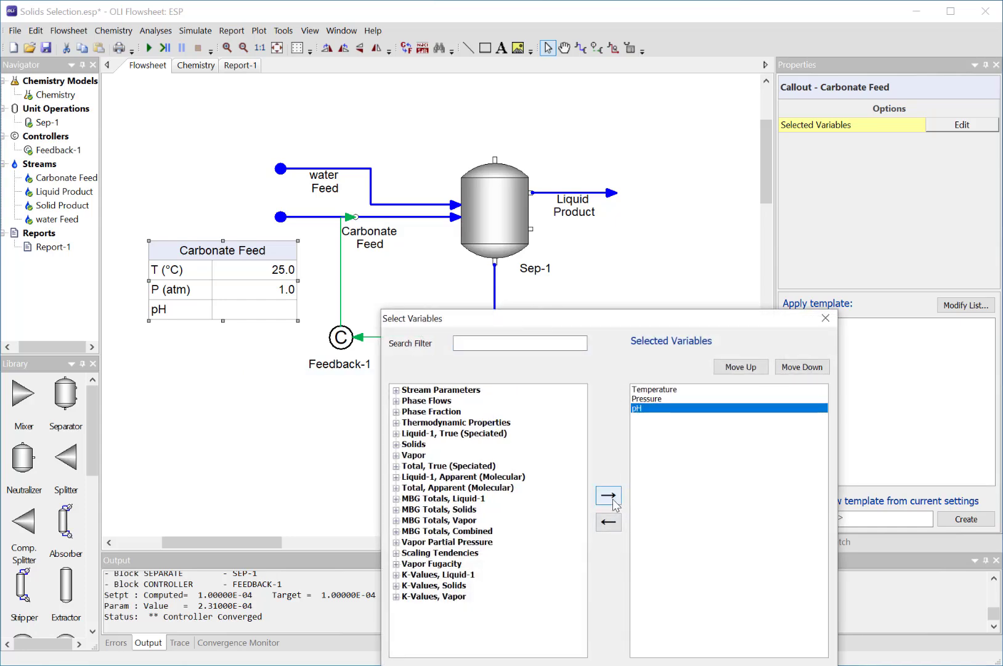
pyautogui.click(609, 523)
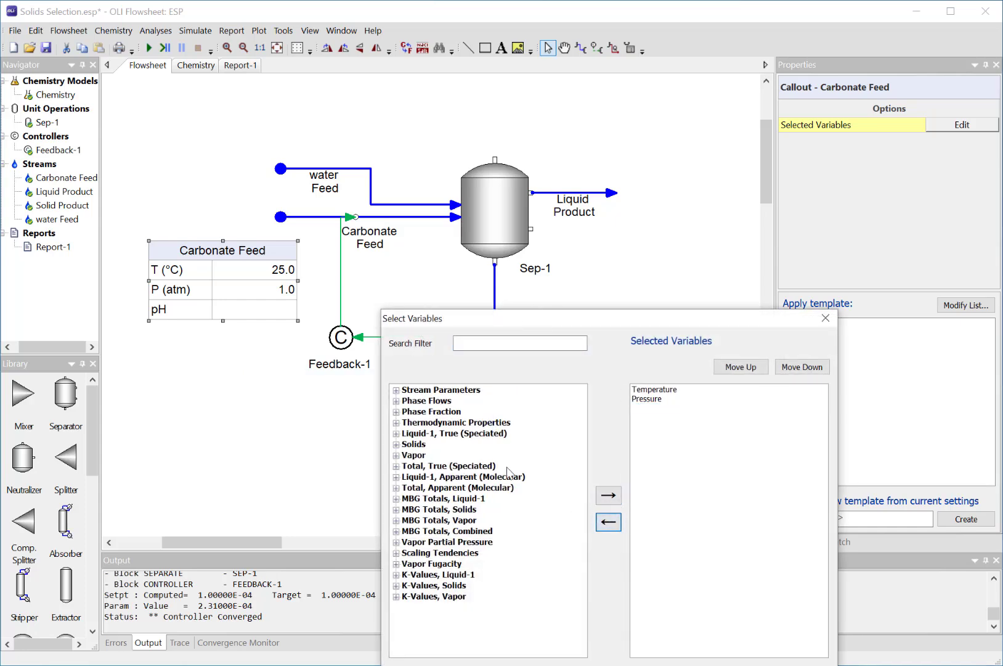
pyautogui.click(397, 443)
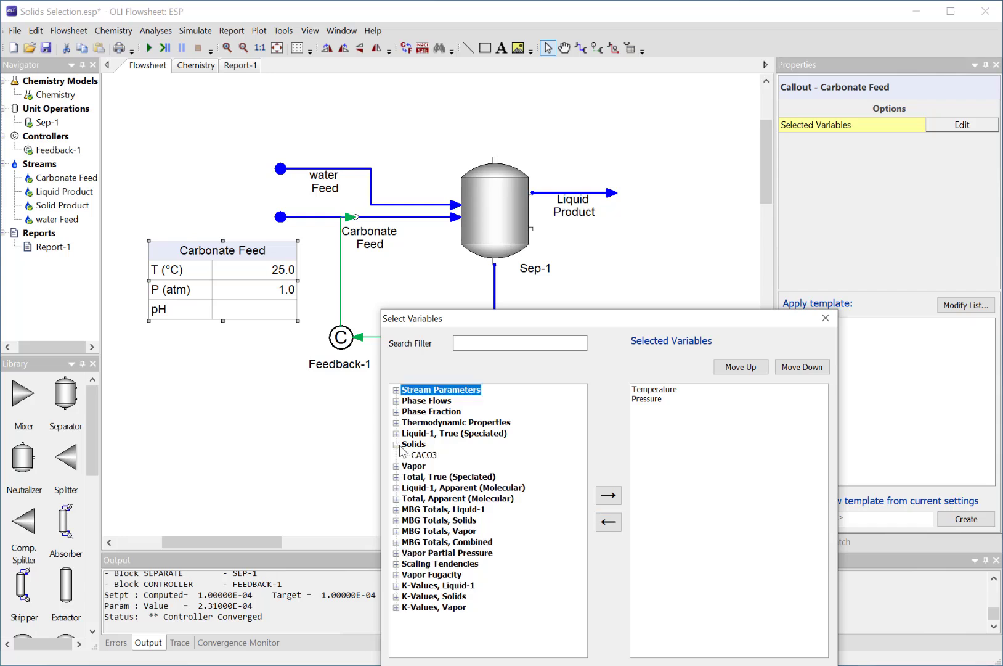
pyautogui.click(423, 454)
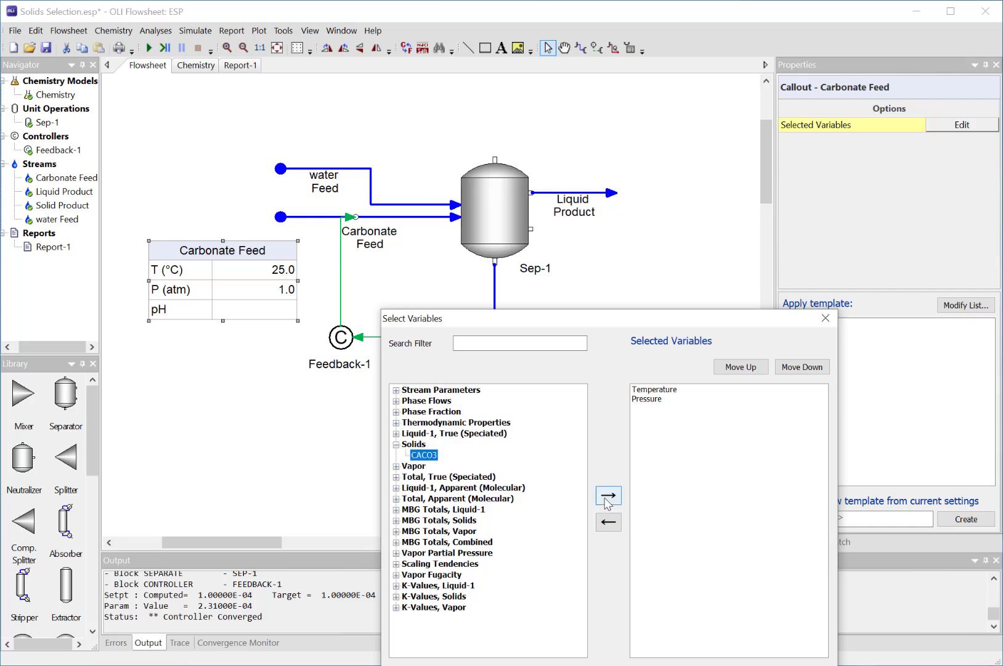
pyautogui.click(401, 445)
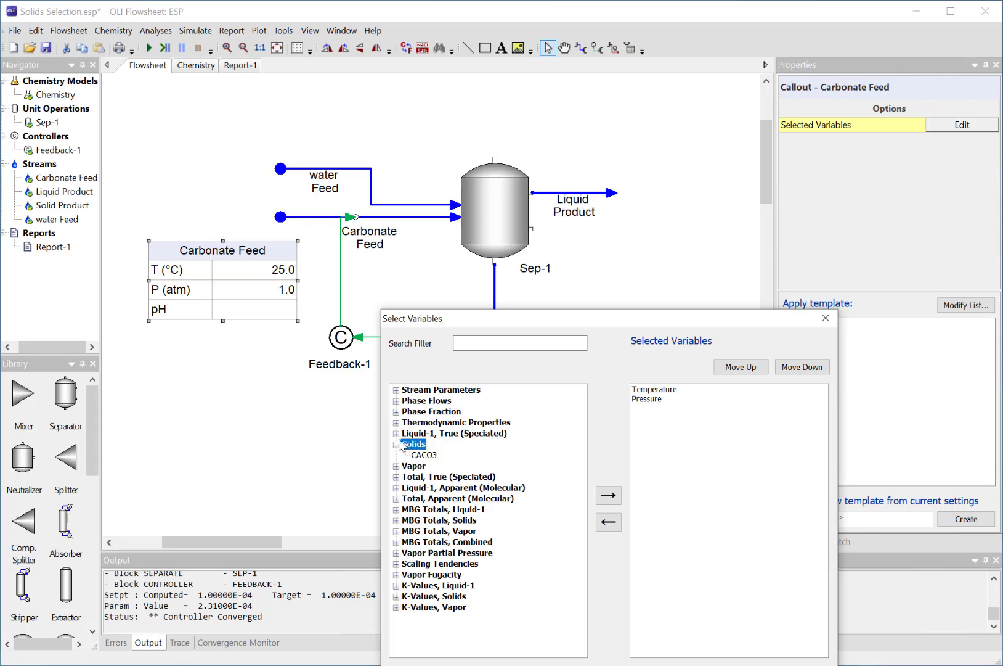
# Add the Moles, True phase flow to the Carbonate Feed callout and apply the variable selection.
pyautogui.click(396, 401)
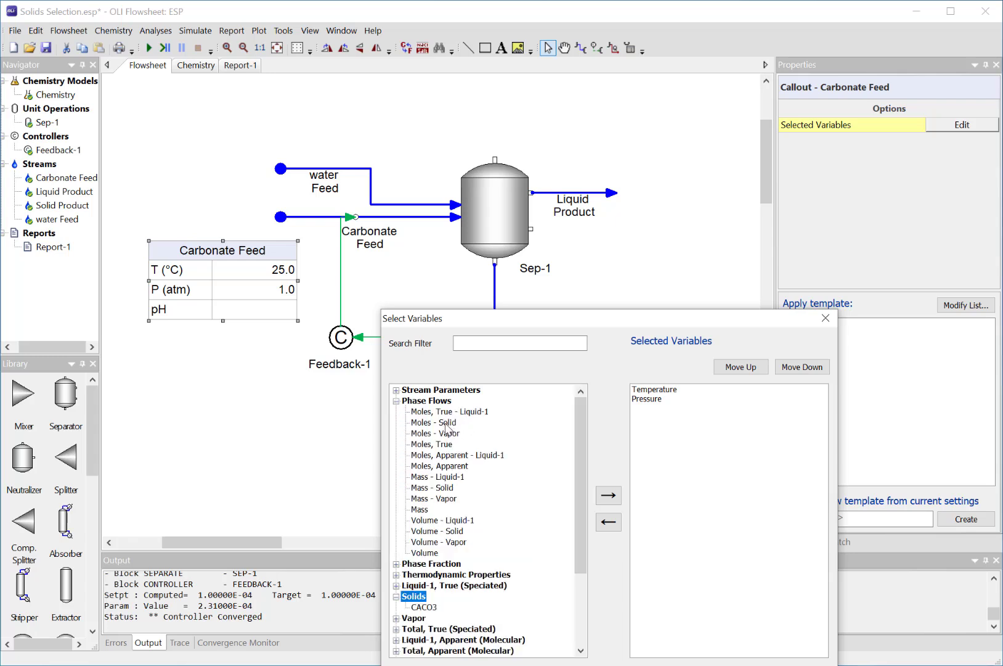
pyautogui.click(443, 445)
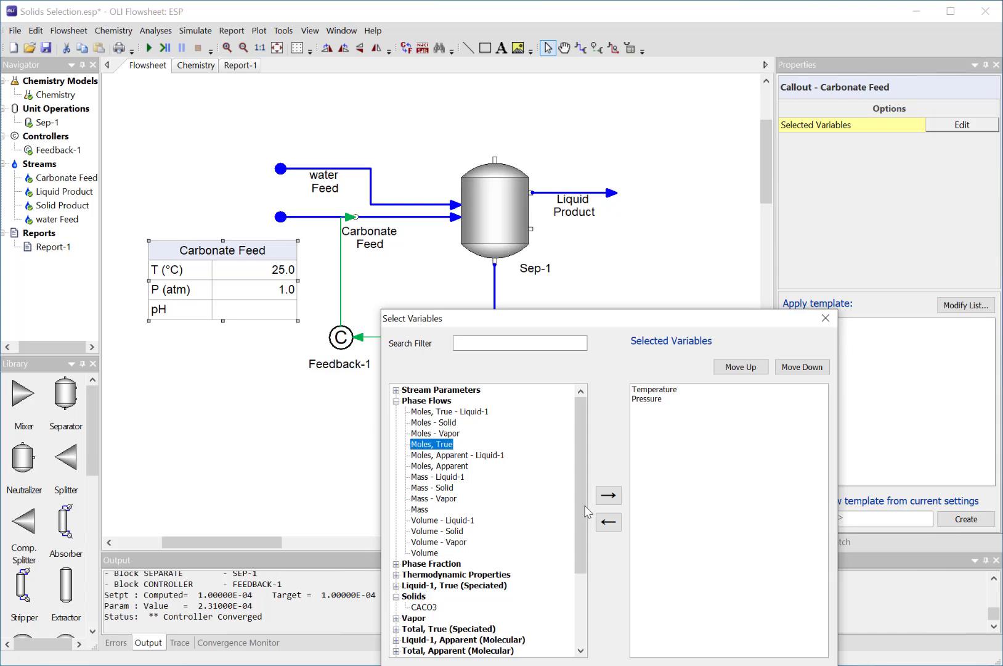
pyautogui.click(607, 495)
pyautogui.click(744, 664)
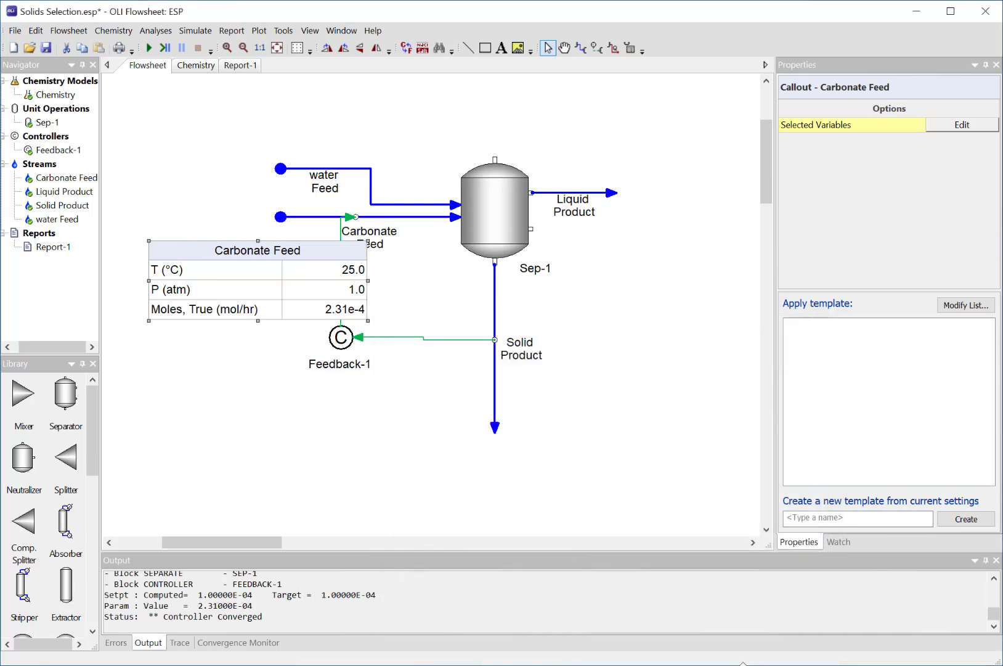
# Move the Carbonate Feed callout clear of the controller line, then add a callout to the Solid Product stream and place it beside the line.
pyautogui.moveTo(323, 254); pyautogui.dragTo(282, 251)
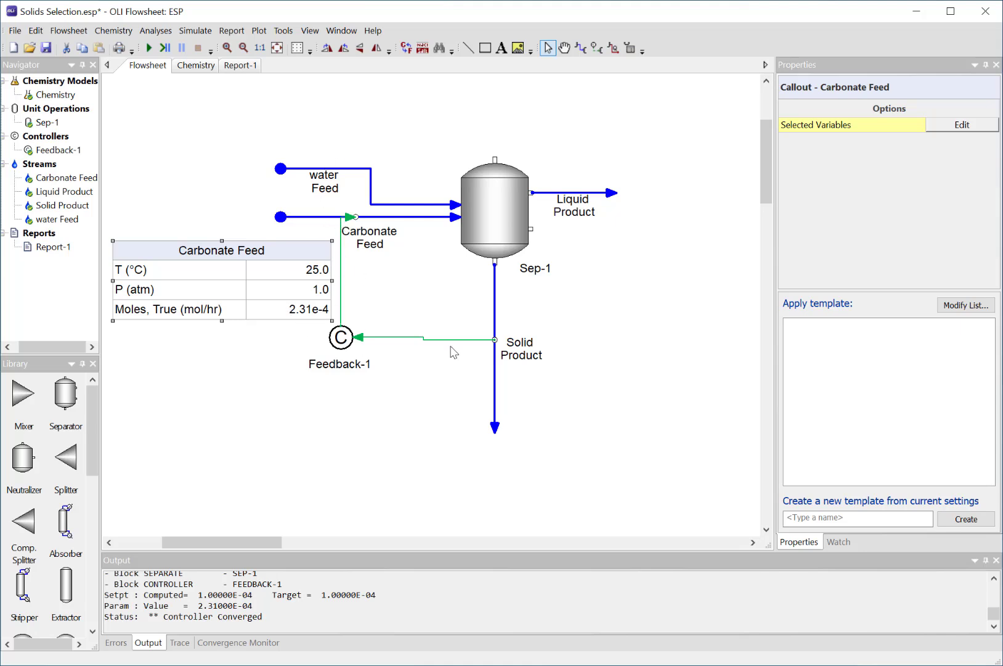
pyautogui.click(495, 402)
pyautogui.rightClick(496, 401)
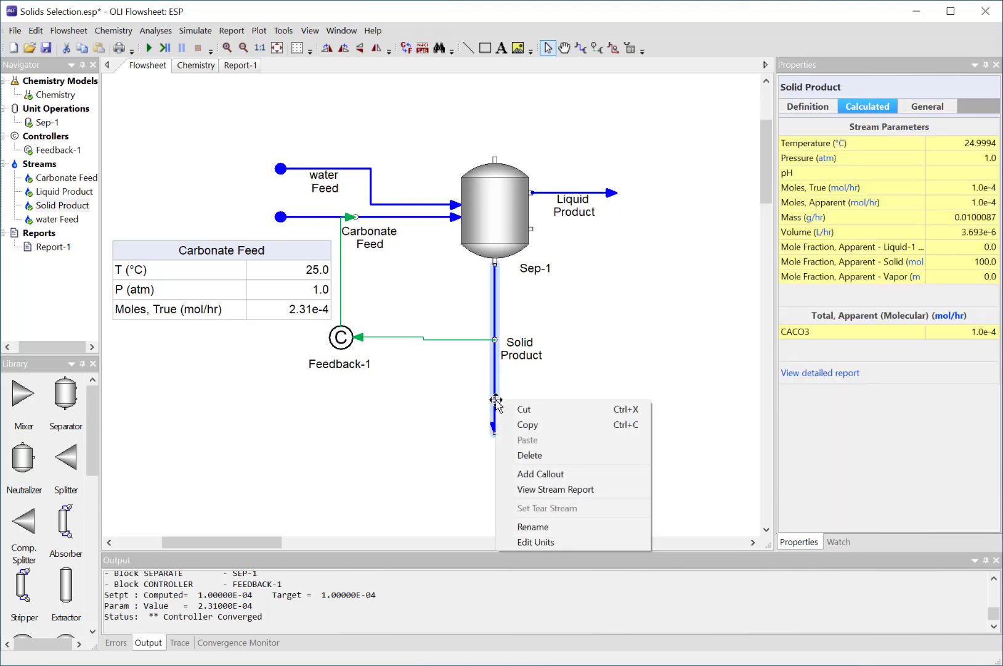
pyautogui.click(554, 472)
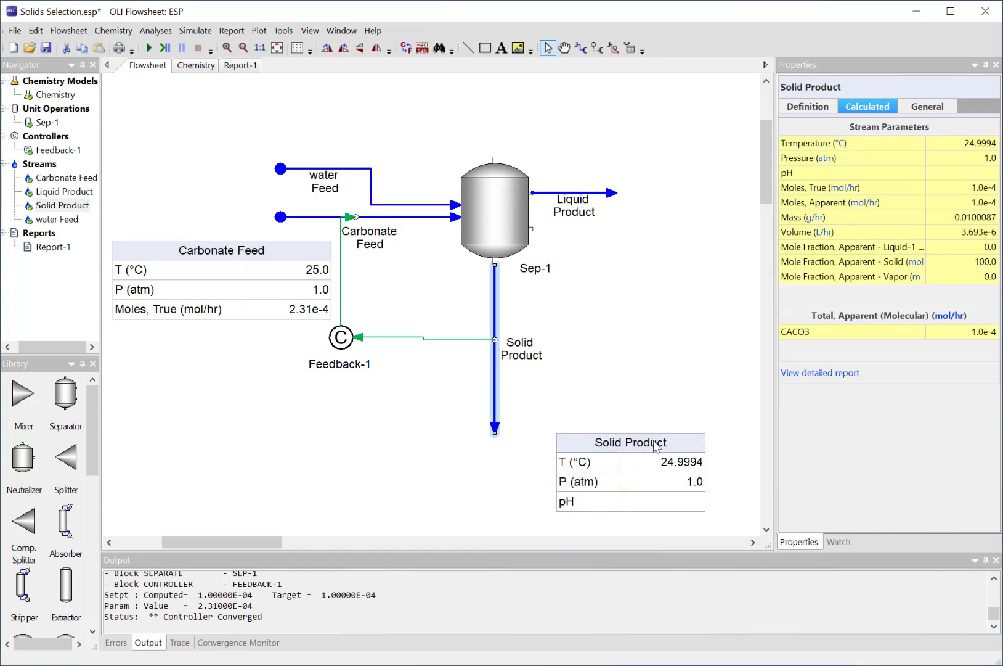
pyautogui.moveTo(655, 442); pyautogui.dragTo(652, 336)
# Edit the Solid Product callout's variables and remove pH from the selection.
pyautogui.rightClick(652, 339)
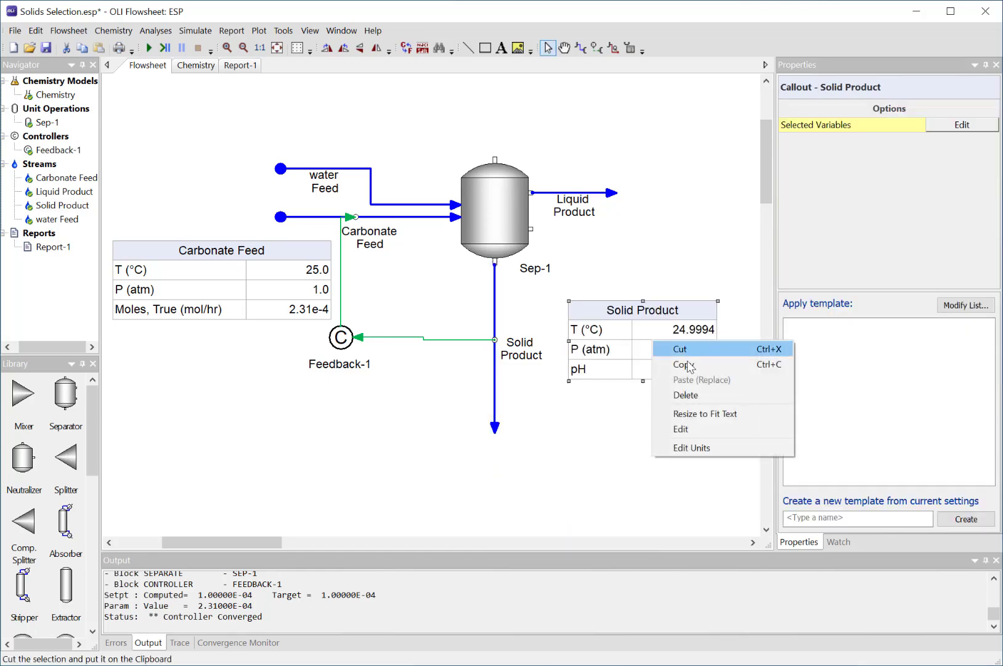
pyautogui.click(705, 426)
pyautogui.click(649, 409)
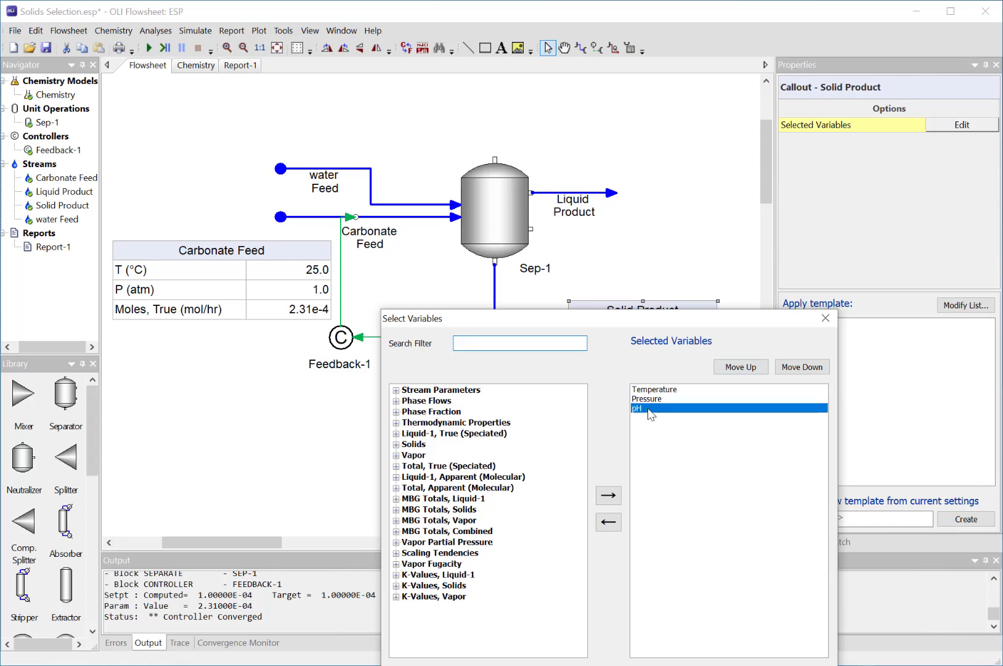
pyautogui.click(609, 521)
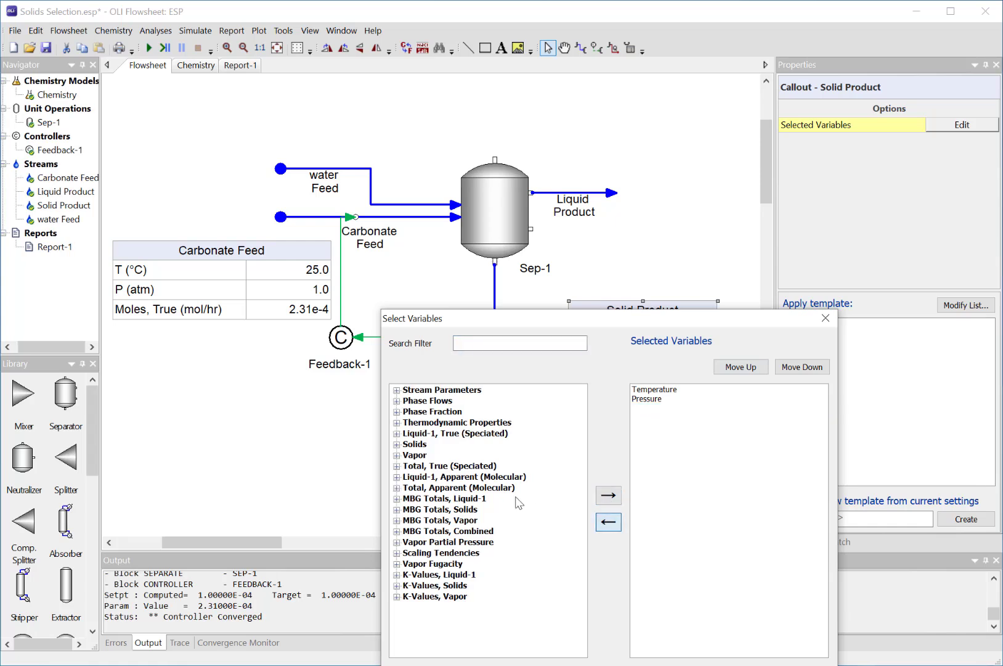
# Add the solids CACO3 and ARAGONITE to the Solid Product callout and apply the variable selection.
pyautogui.click(396, 444)
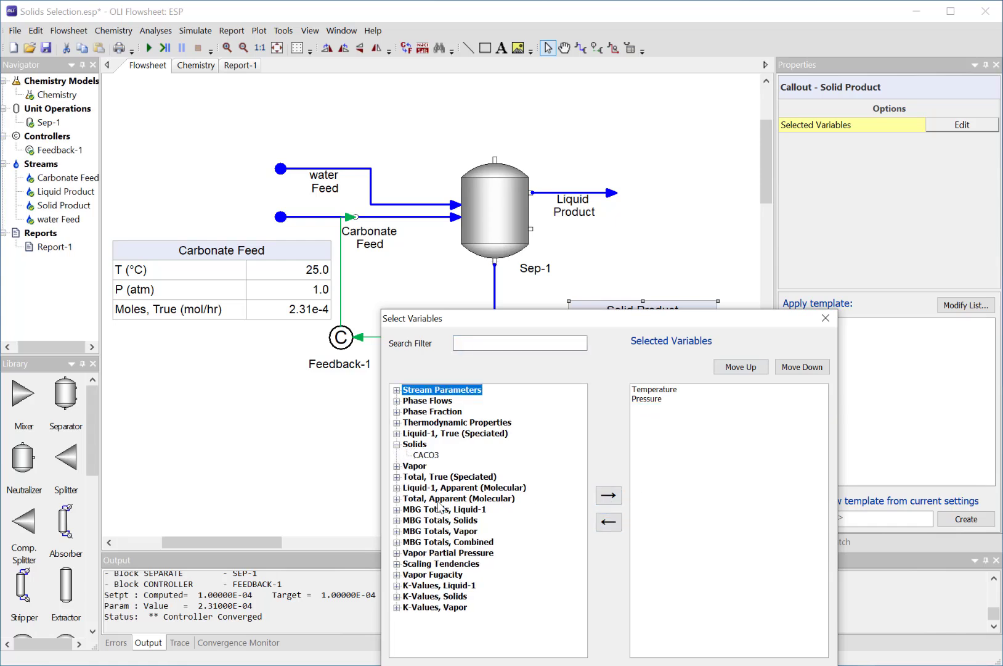
pyautogui.click(425, 455)
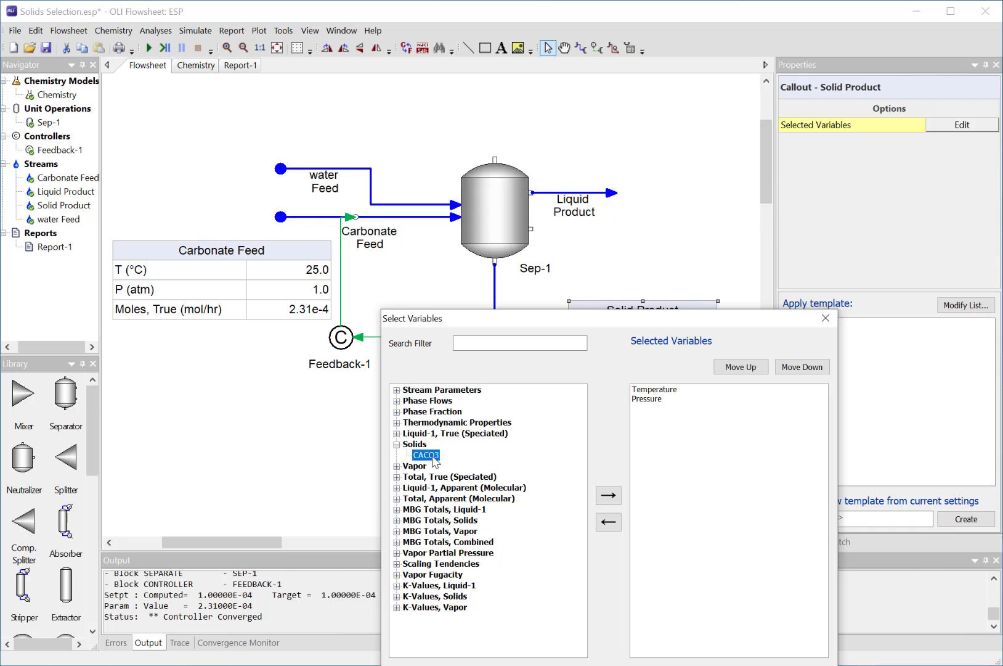
pyautogui.click(608, 495)
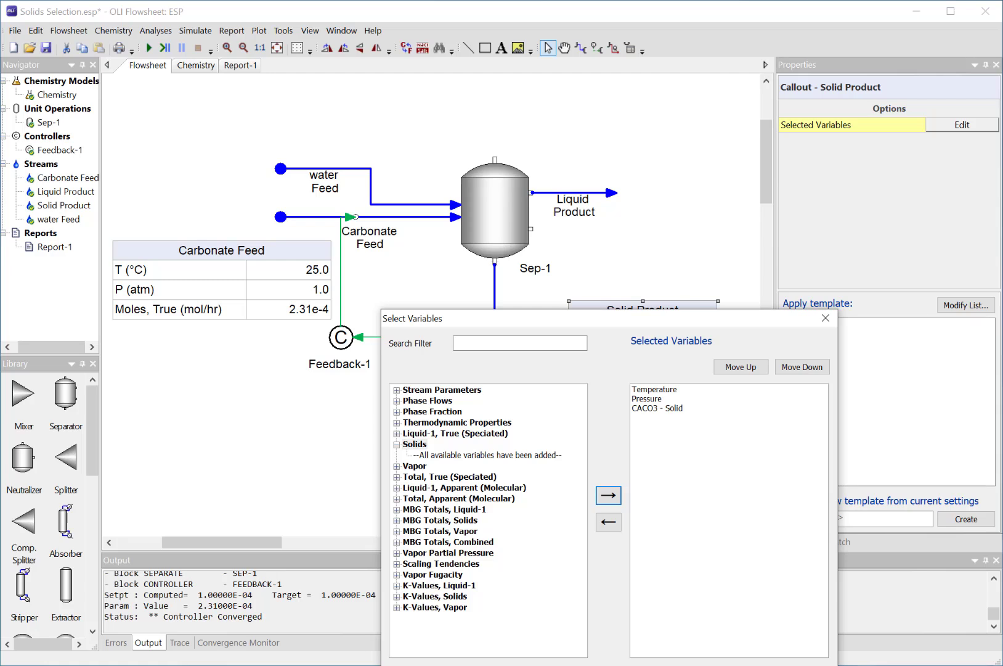
pyautogui.click(456, 664)
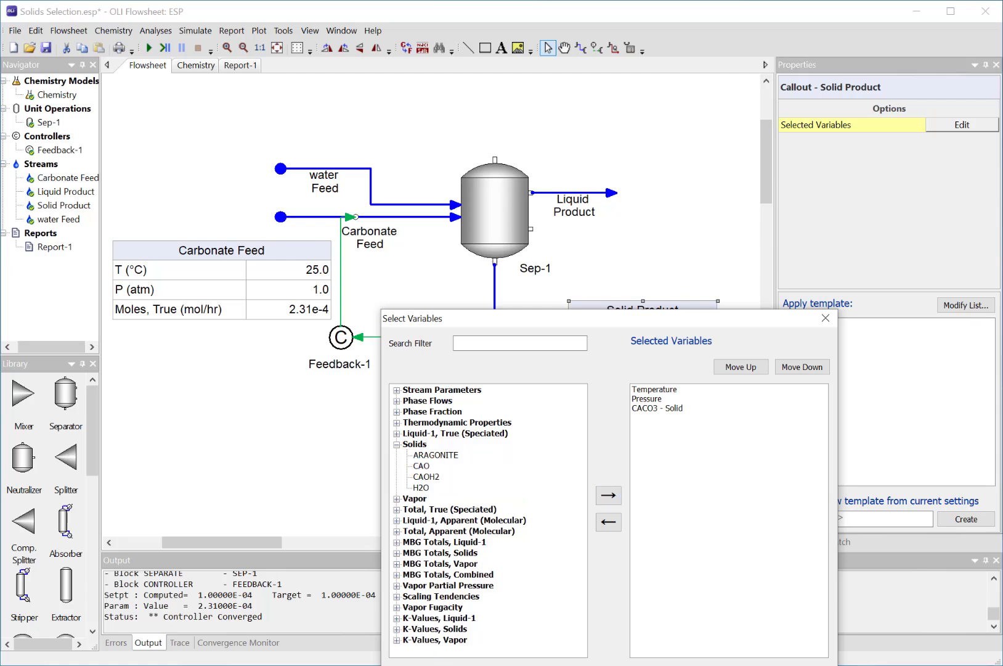
pyautogui.click(445, 456)
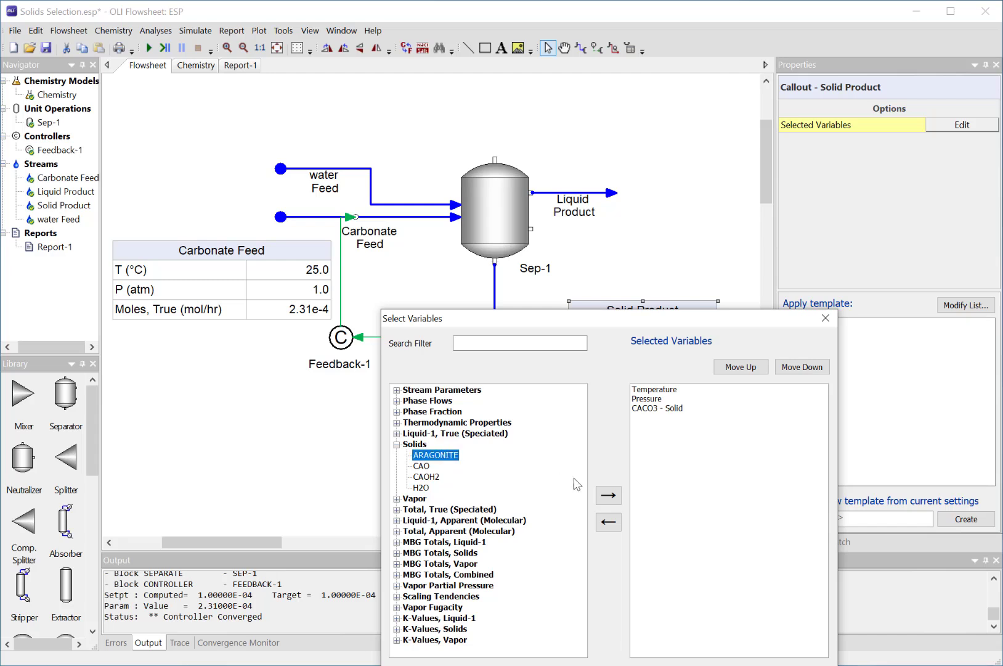
pyautogui.click(607, 496)
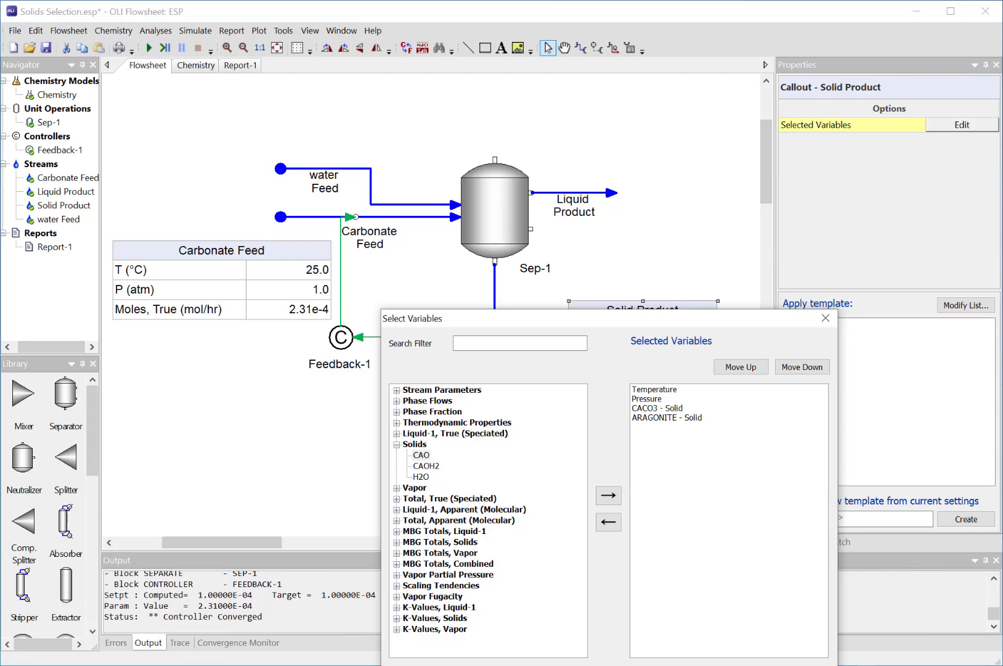
pyautogui.click(737, 664)
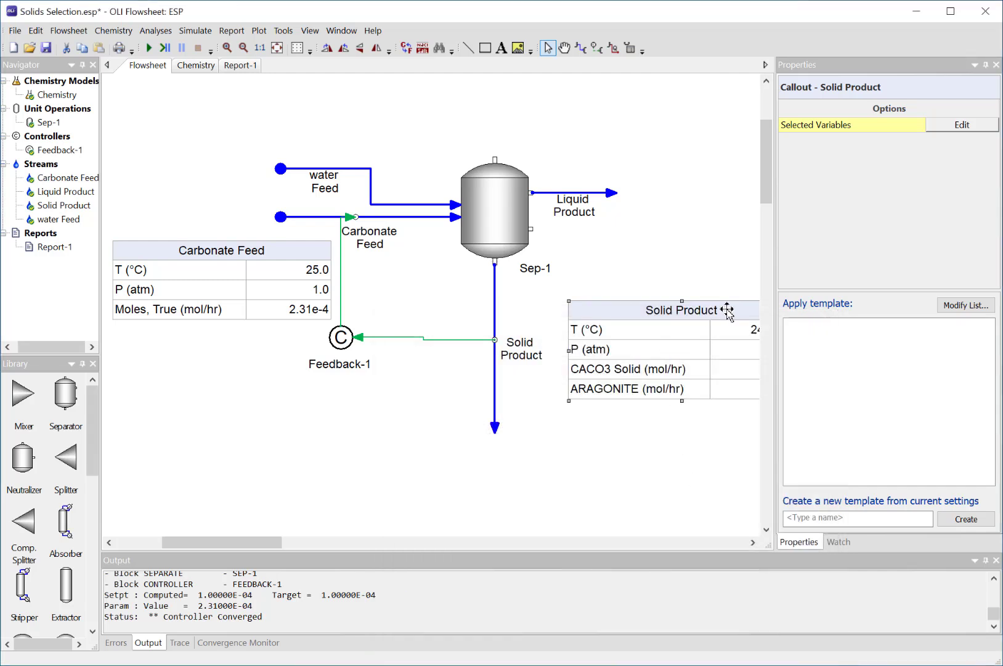
# Place the enlarged Solid Product callout next to the lower end of its stream line and save the flowsheet.
pyautogui.moveTo(727, 310); pyautogui.dragTo(664, 396)
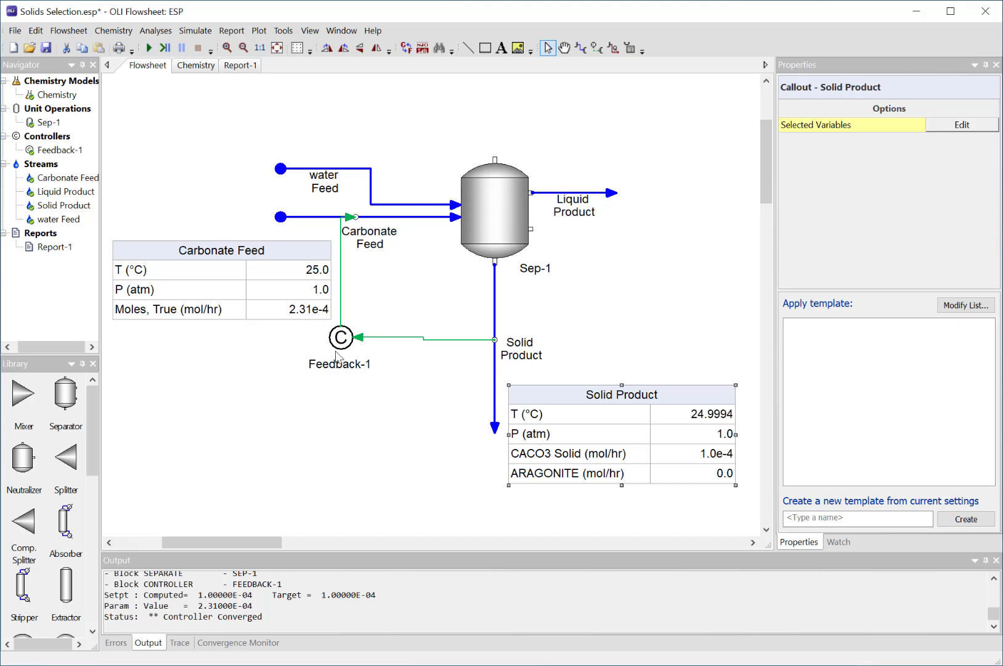
pyautogui.click(46, 48)
# Set ARAGONITE - Solid as the only target species of the Feedback-1 controller and run the simulation.
pyautogui.click(336, 342)
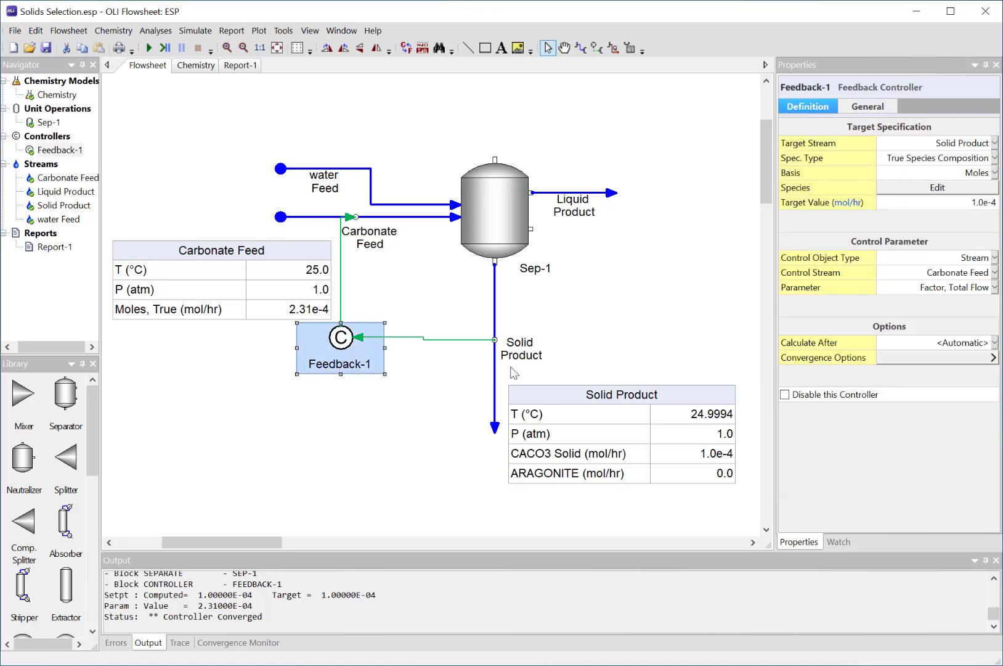
pyautogui.click(938, 188)
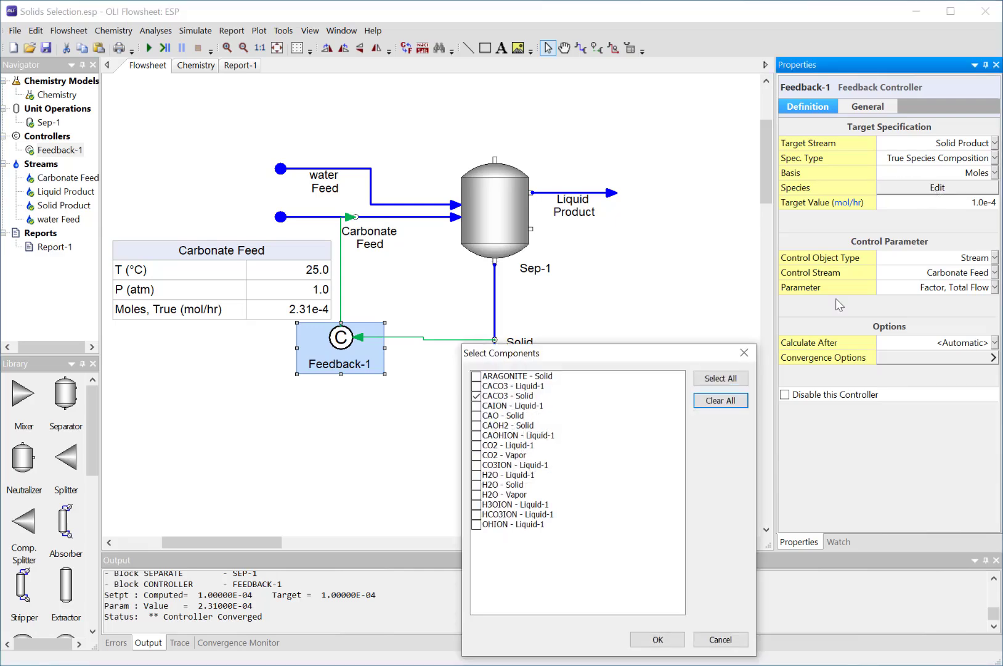
pyautogui.click(477, 395)
pyautogui.click(476, 375)
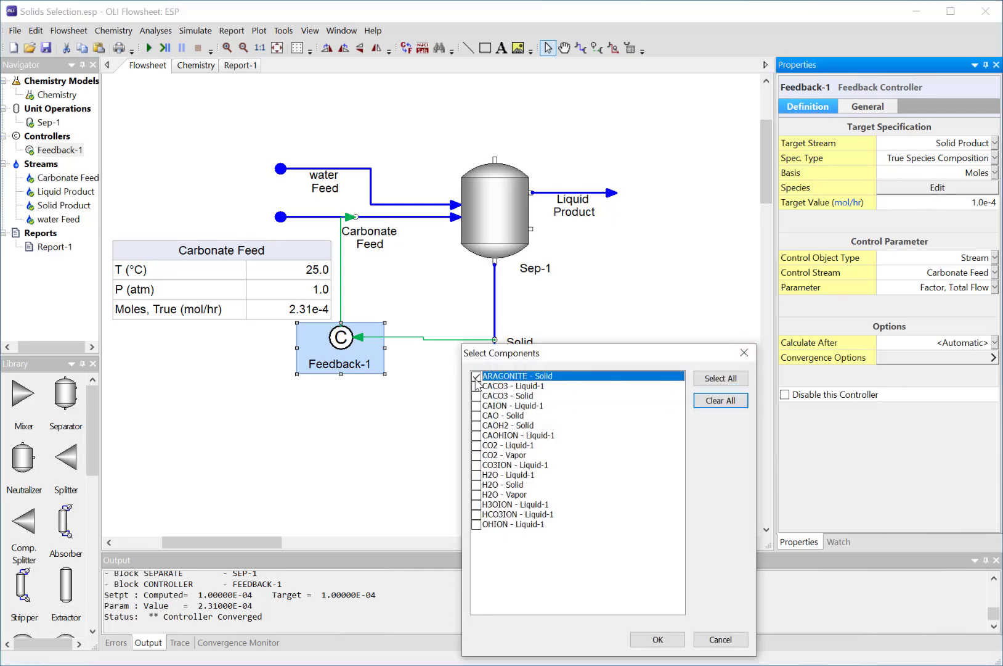
pyautogui.click(658, 639)
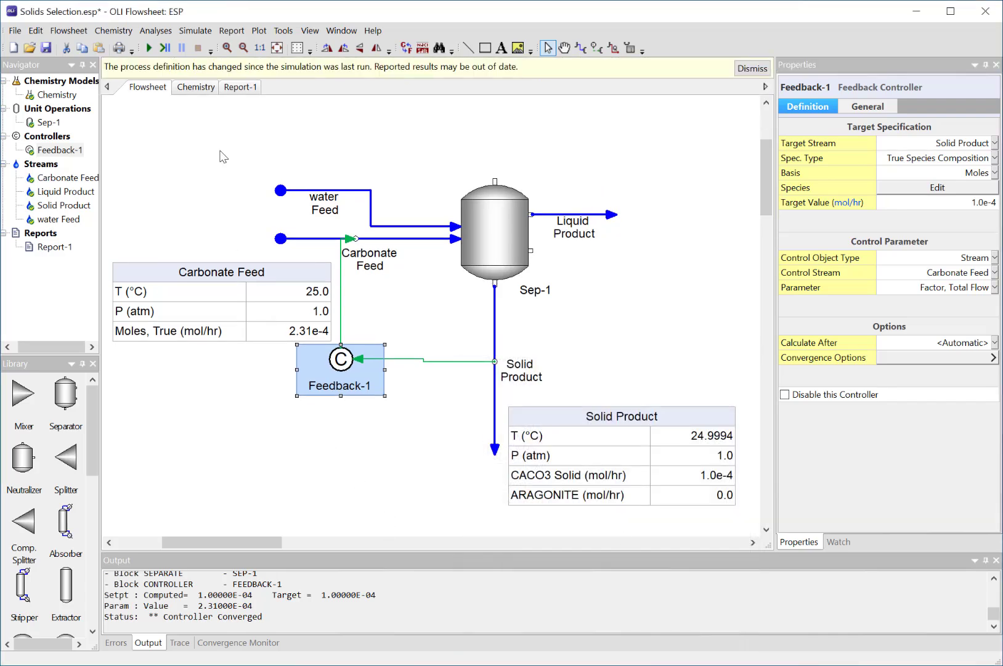
pyautogui.click(149, 47)
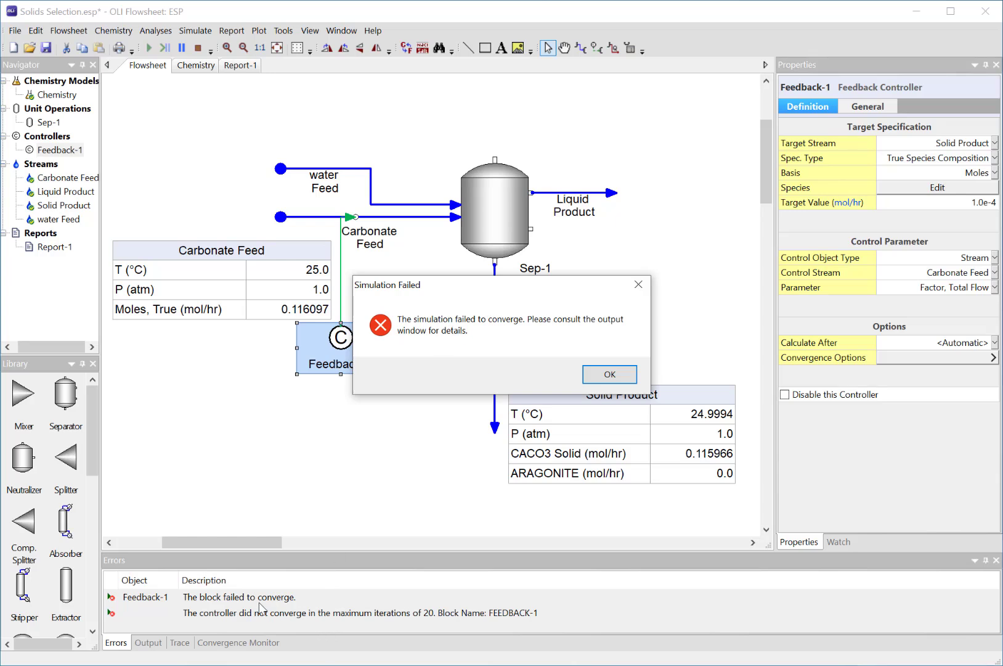
pyautogui.click(610, 375)
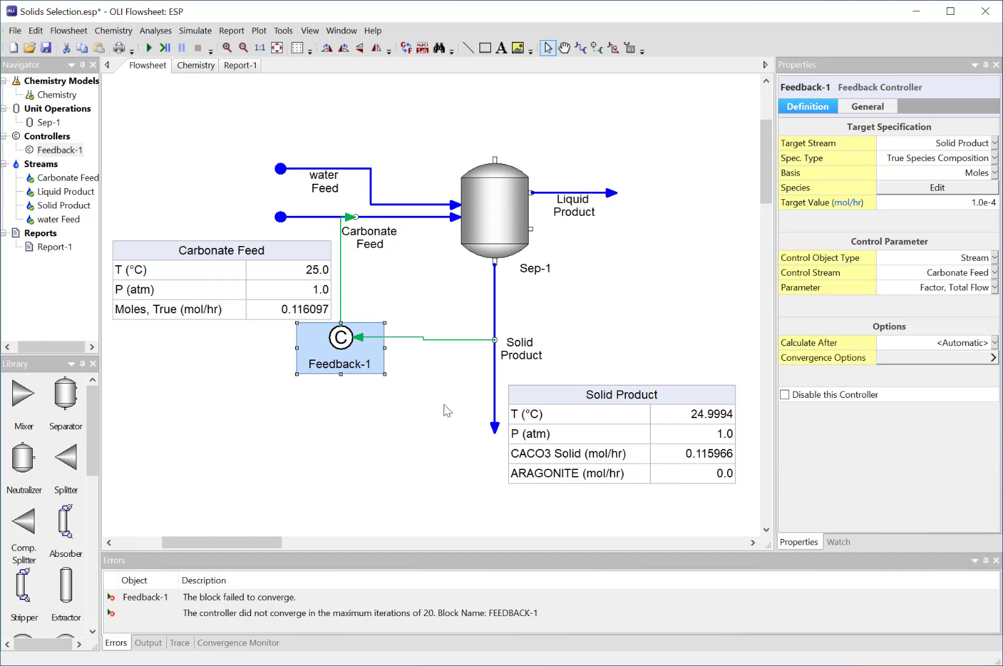
# Exclude the CAOH2, CAO and CACO3 solid phases under Ca(+2) in the chemistry model, keeping only ARAGONITE included.
pyautogui.click(198, 66)
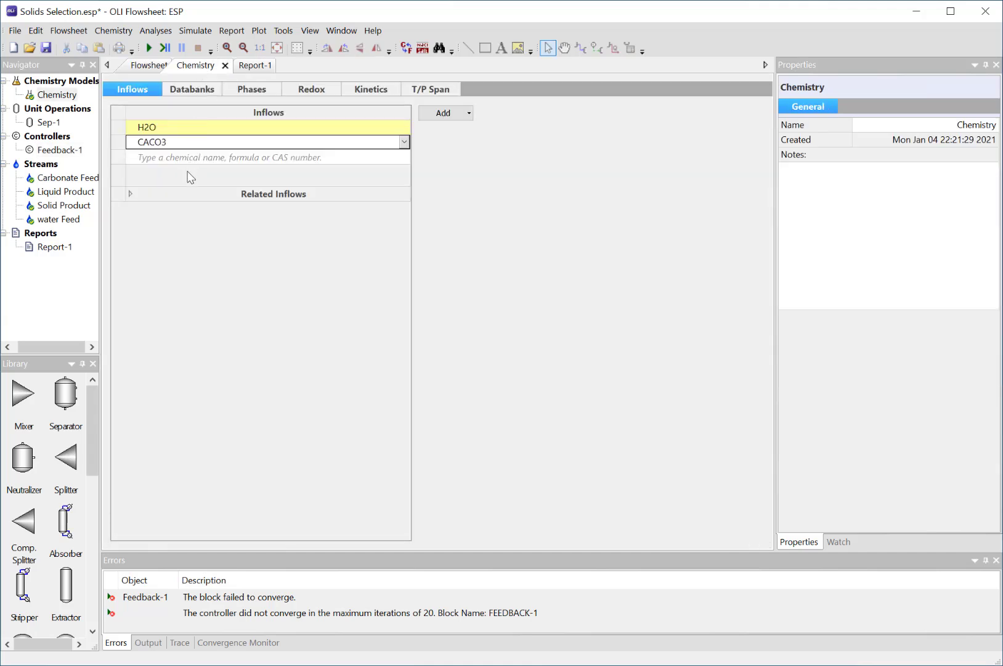
pyautogui.click(259, 91)
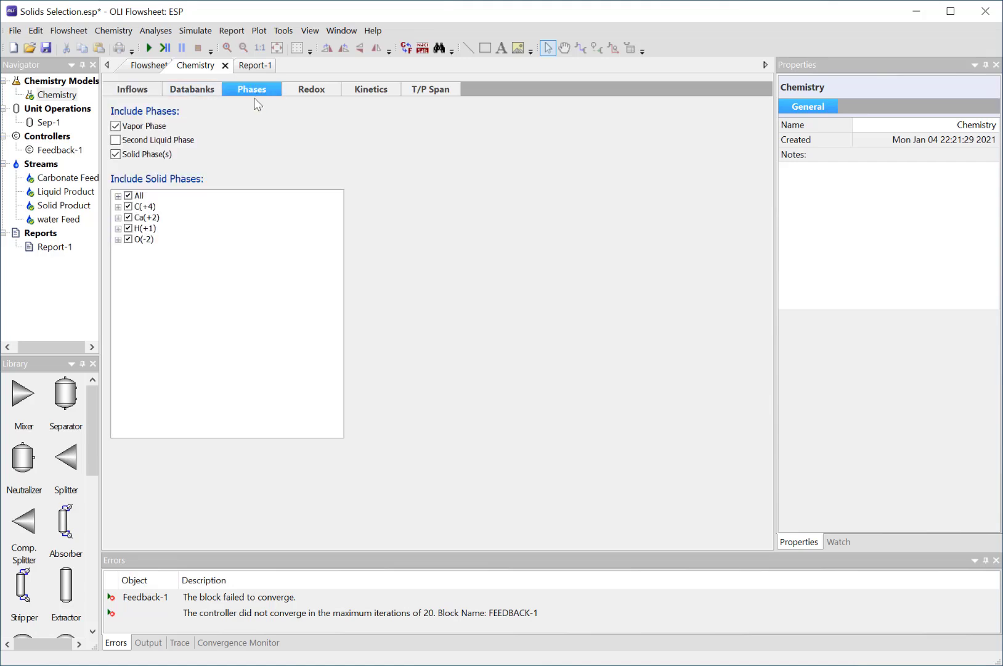
pyautogui.click(118, 217)
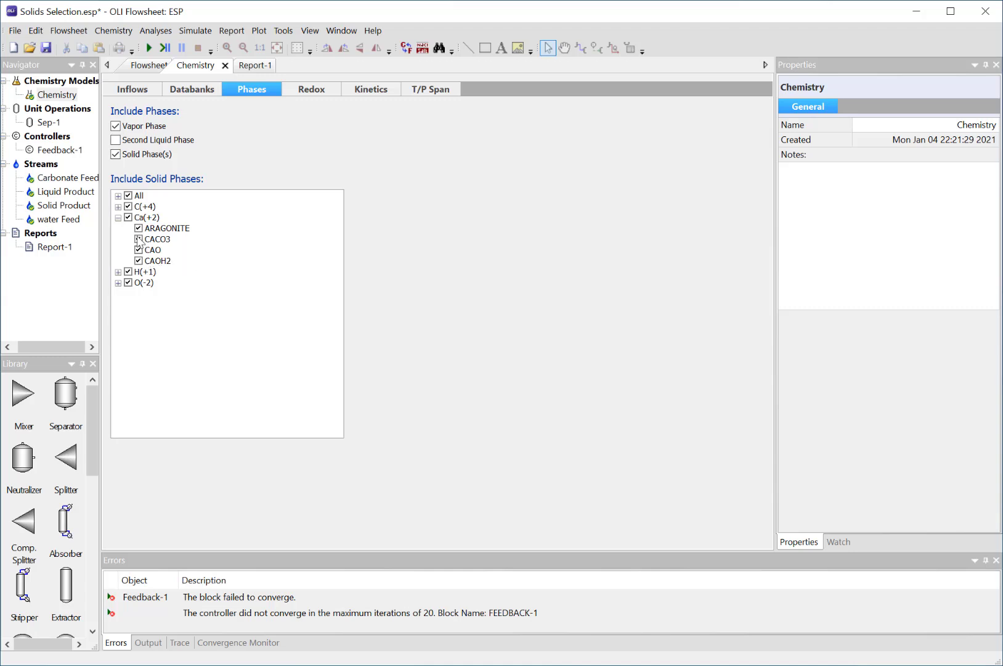
pyautogui.click(139, 261)
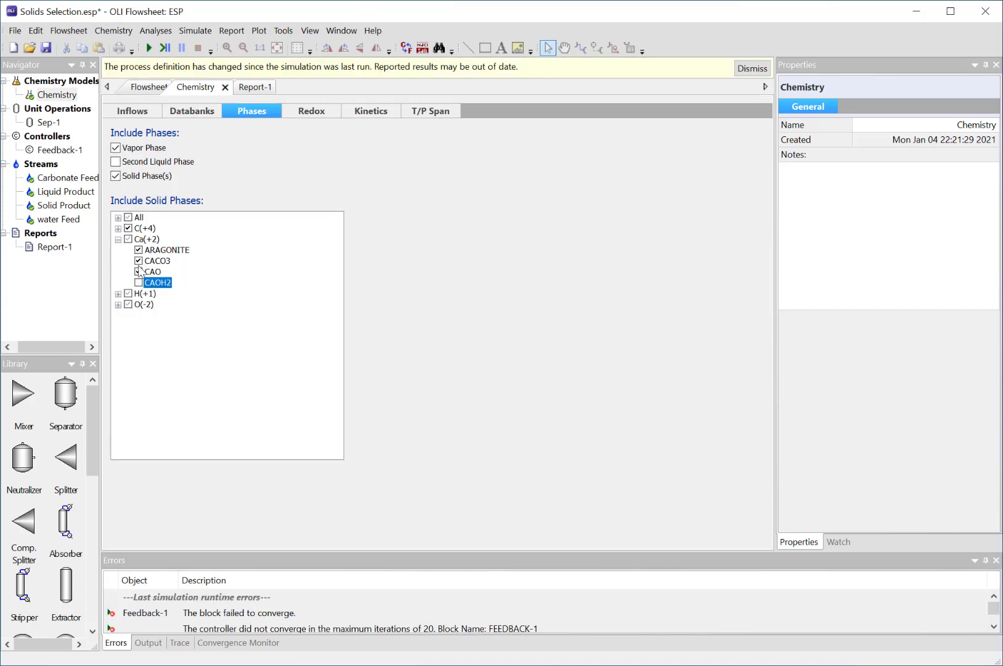
pyautogui.click(139, 271)
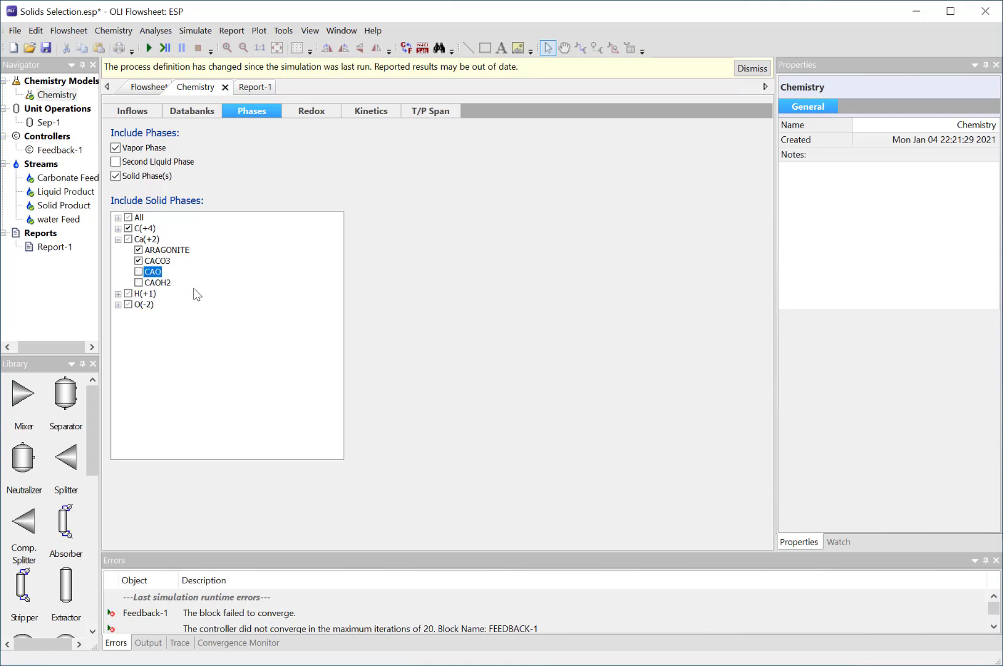
pyautogui.click(139, 261)
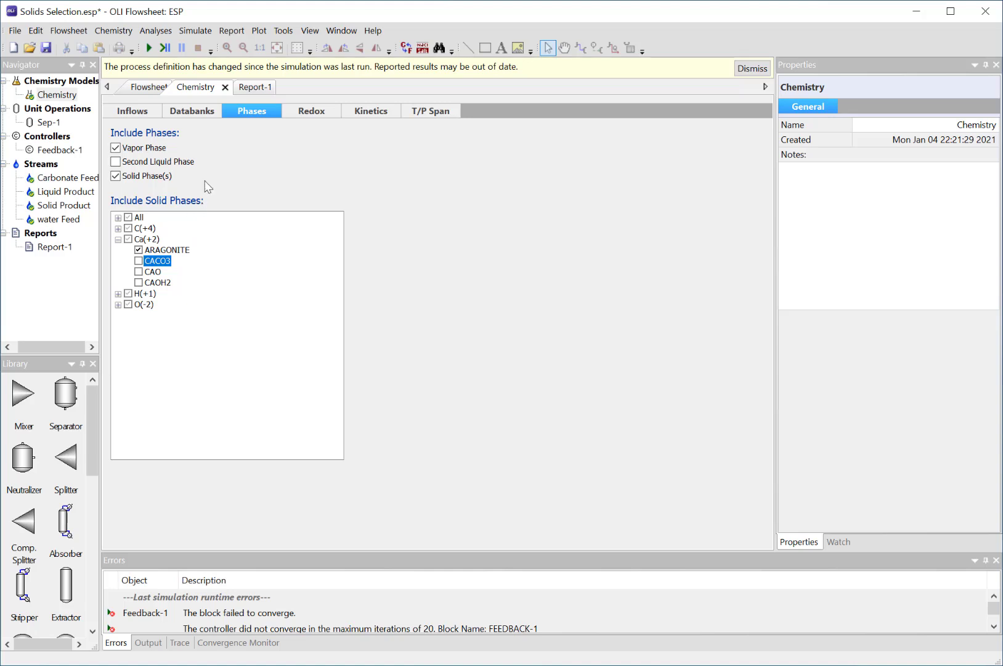
# Return to the flowsheet, rerun the simulation and display its calculation output.
pyautogui.click(152, 89)
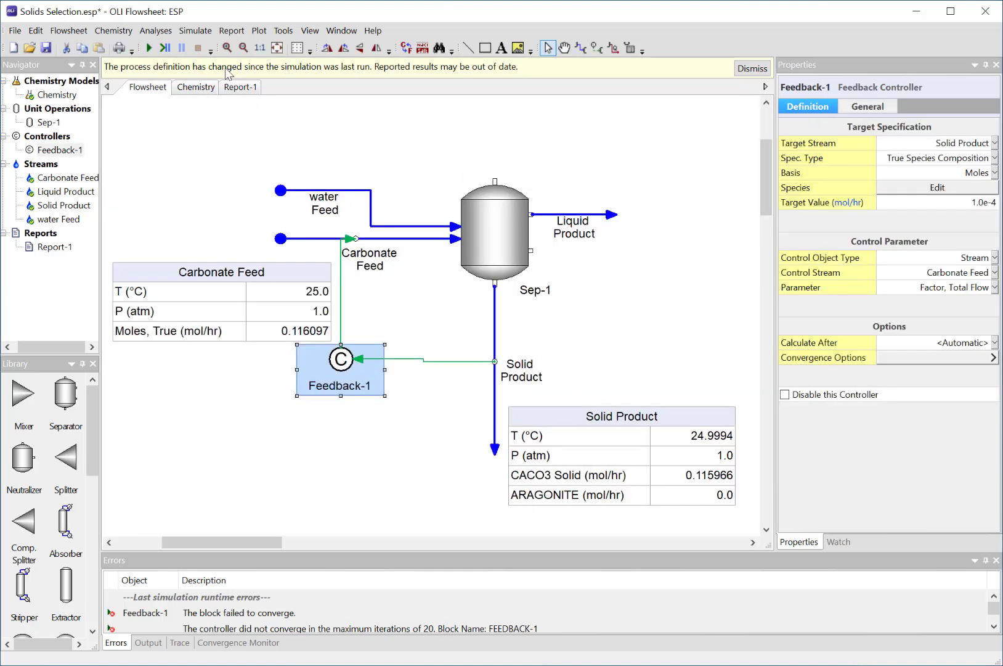
pyautogui.click(148, 47)
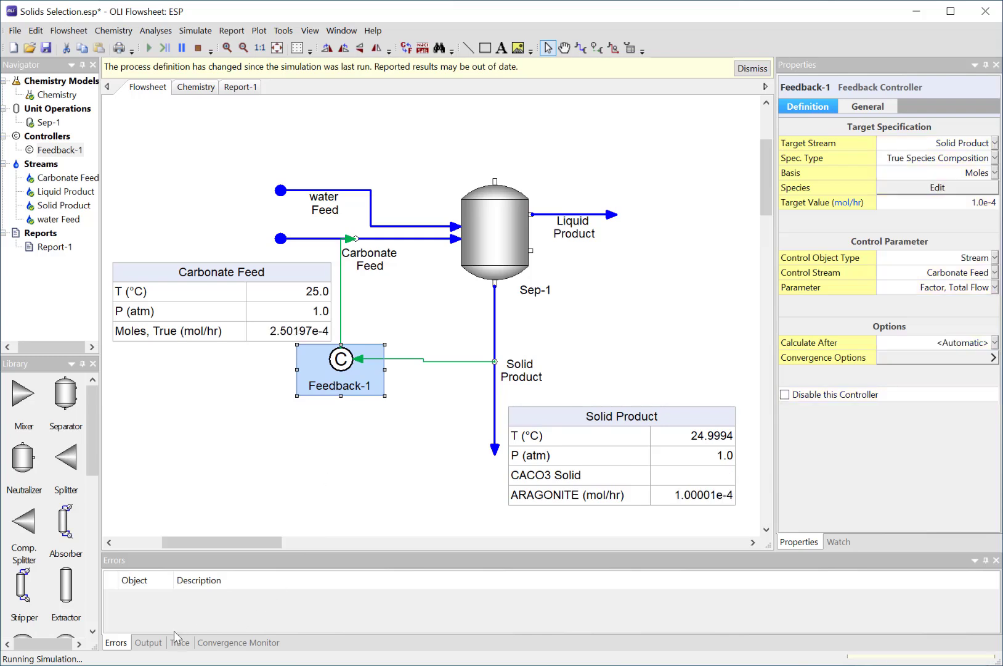
pyautogui.click(137, 643)
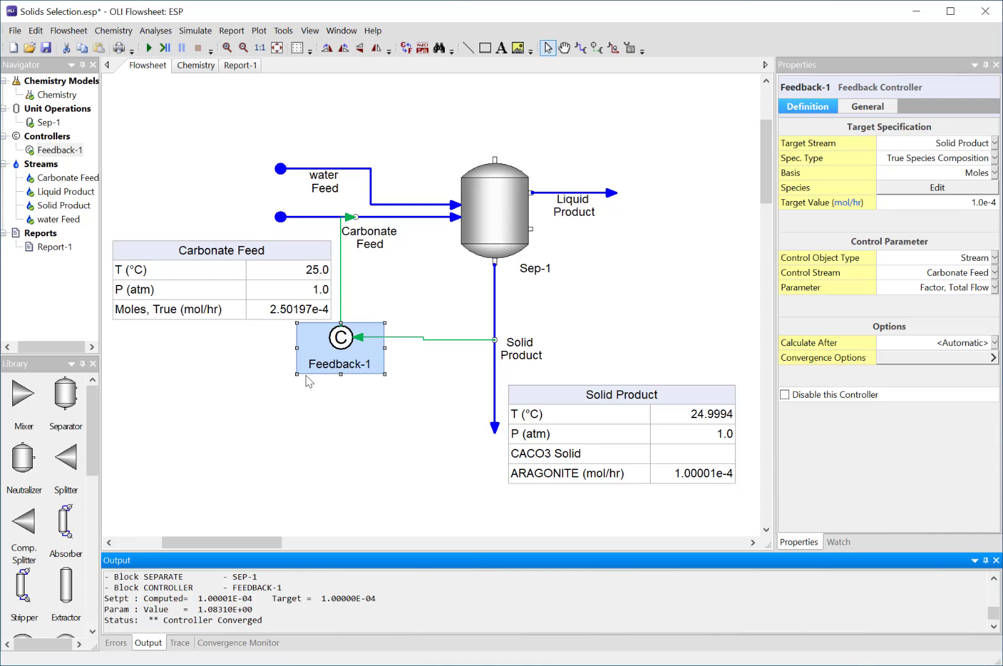
# Review the chemistry model's thermodynamic databank and its included solid phases.
pyautogui.click(195, 65)
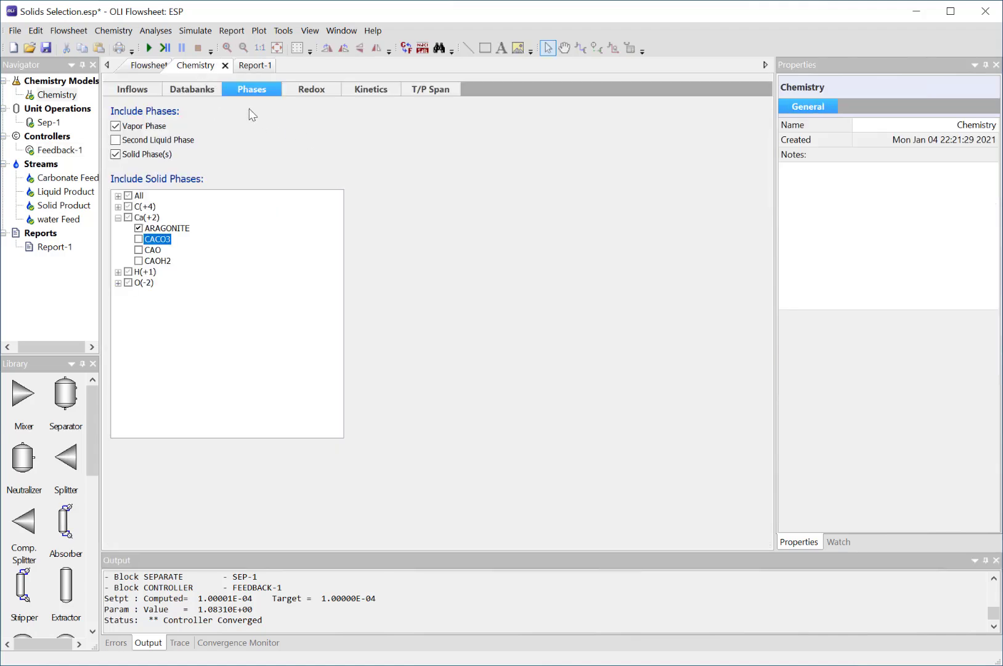
pyautogui.click(188, 93)
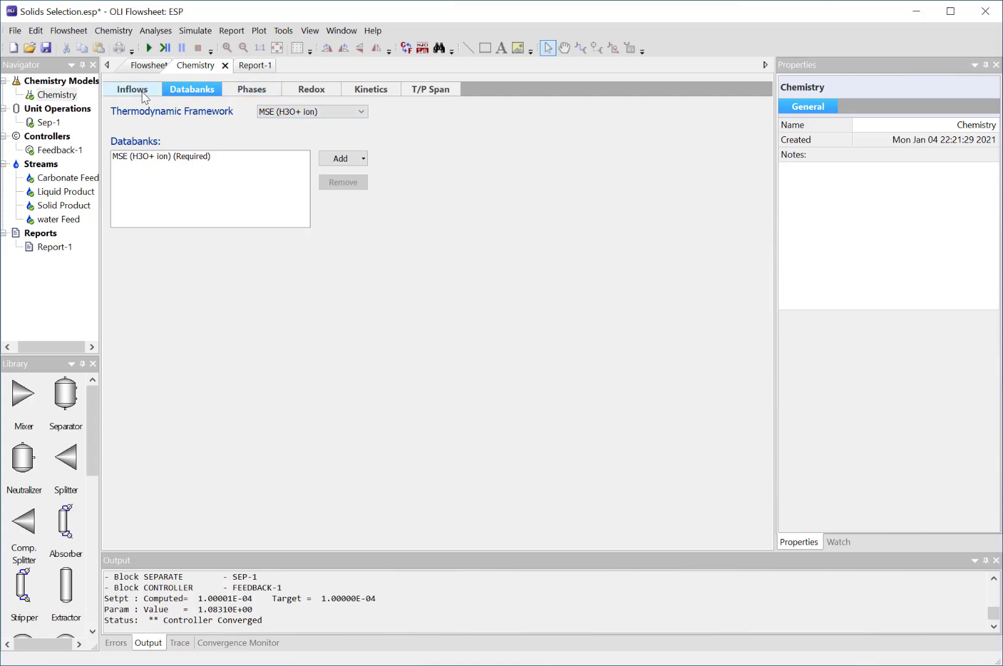
pyautogui.click(242, 92)
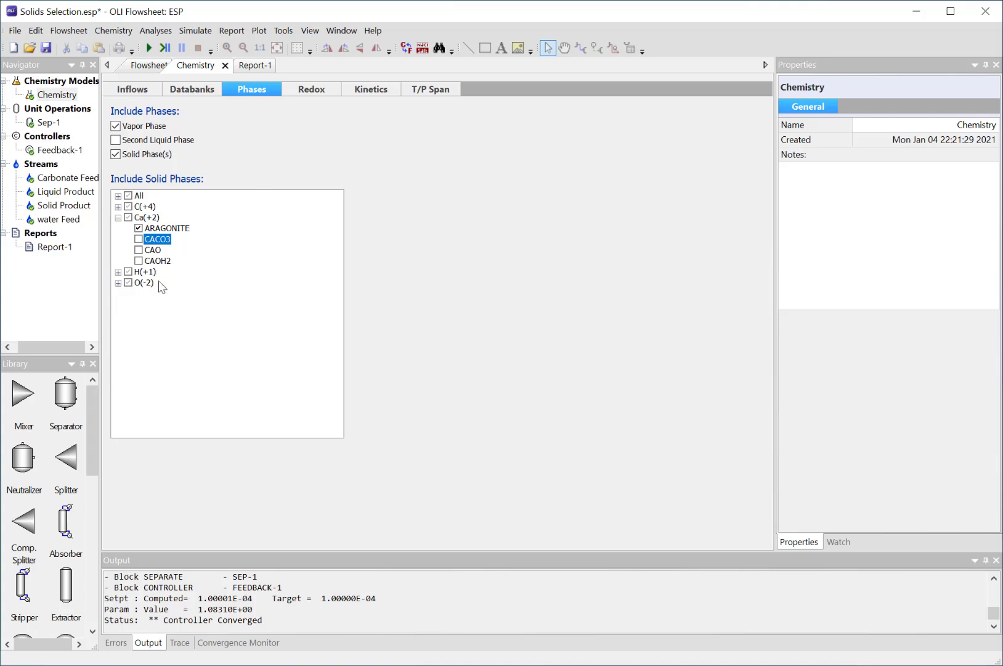